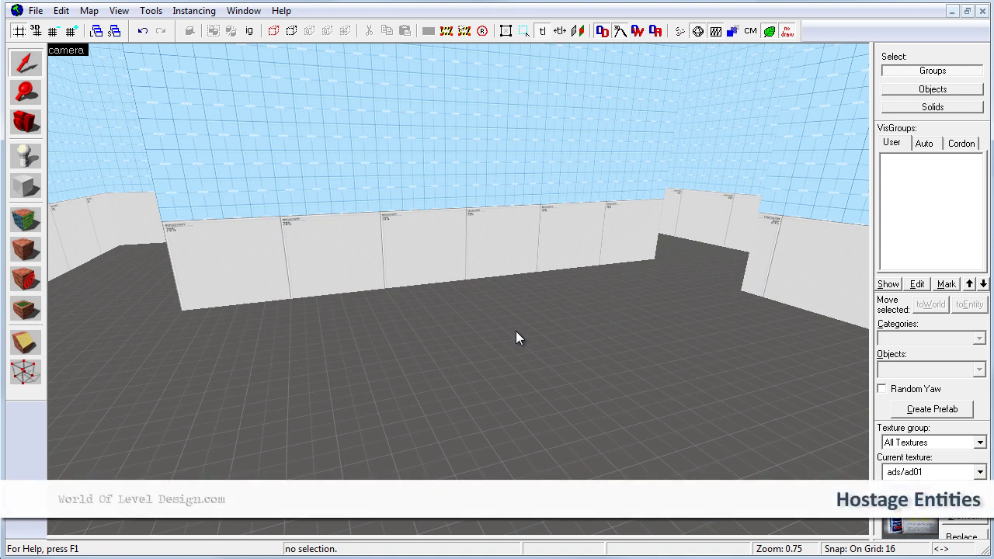
- Activate the Entity tool and choose hostage_entity as the object to place
click(29, 157)
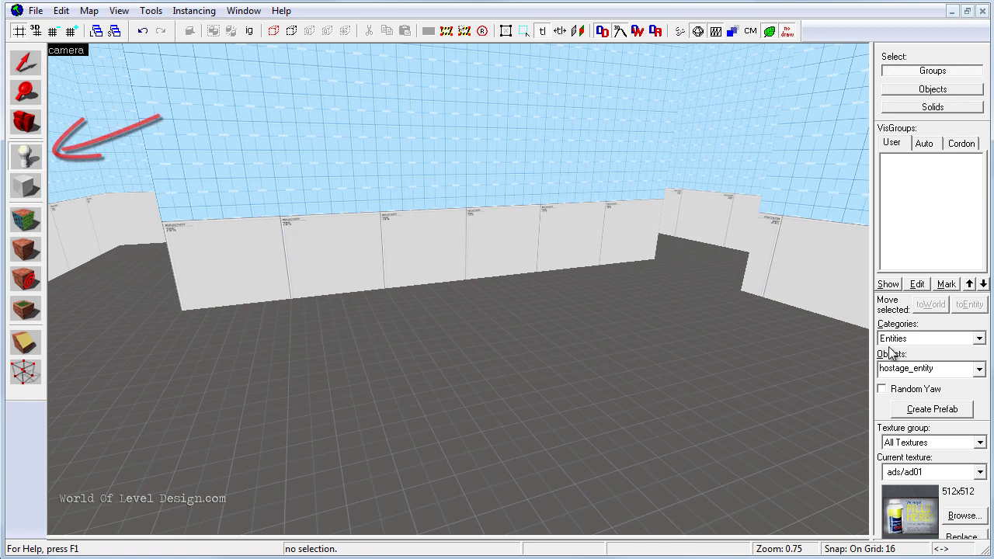
click(959, 370)
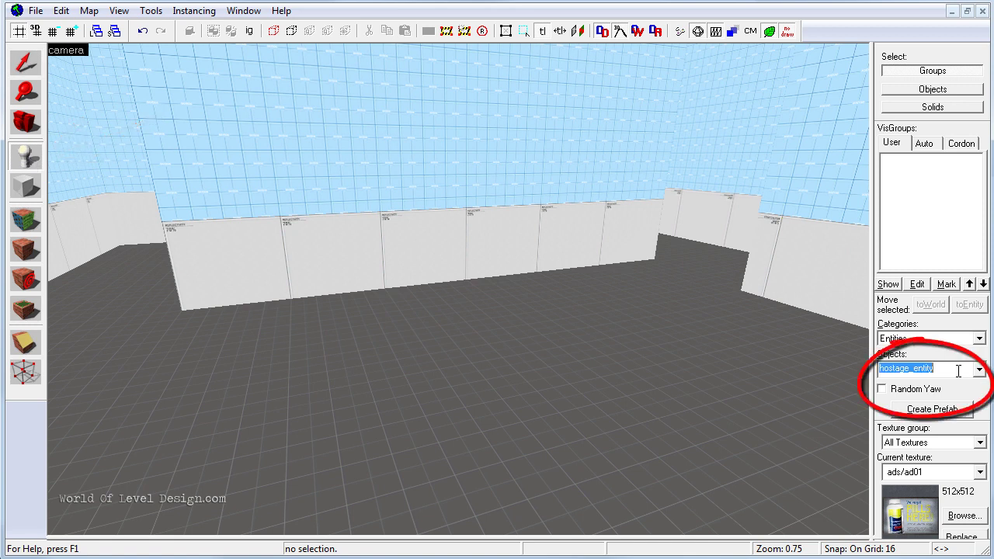
text(hostag)
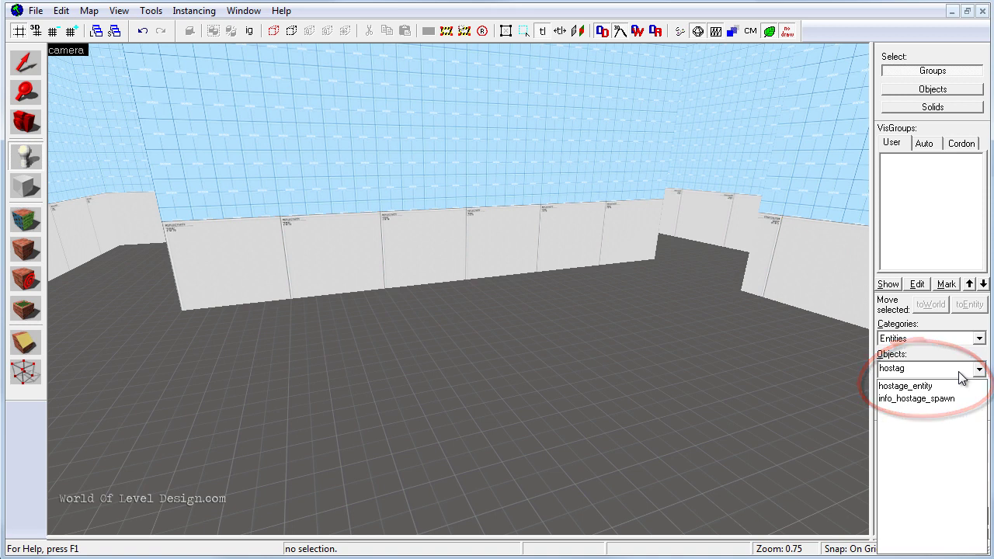
click(902, 389)
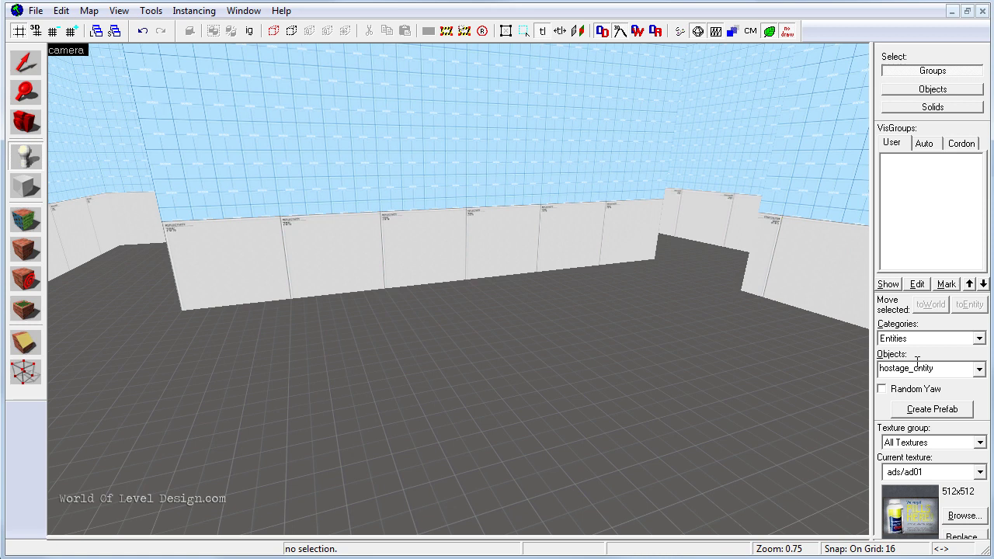
- Place a hostage_entity on the floor in front of the long white wall in the 3D view
key(z)
key(w)
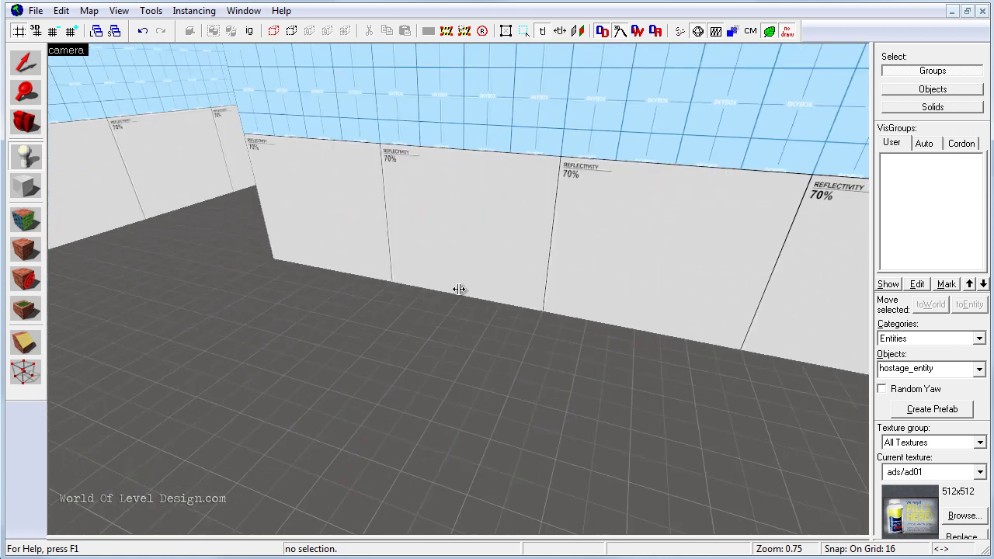
key(s)
key(z)
click(414, 299)
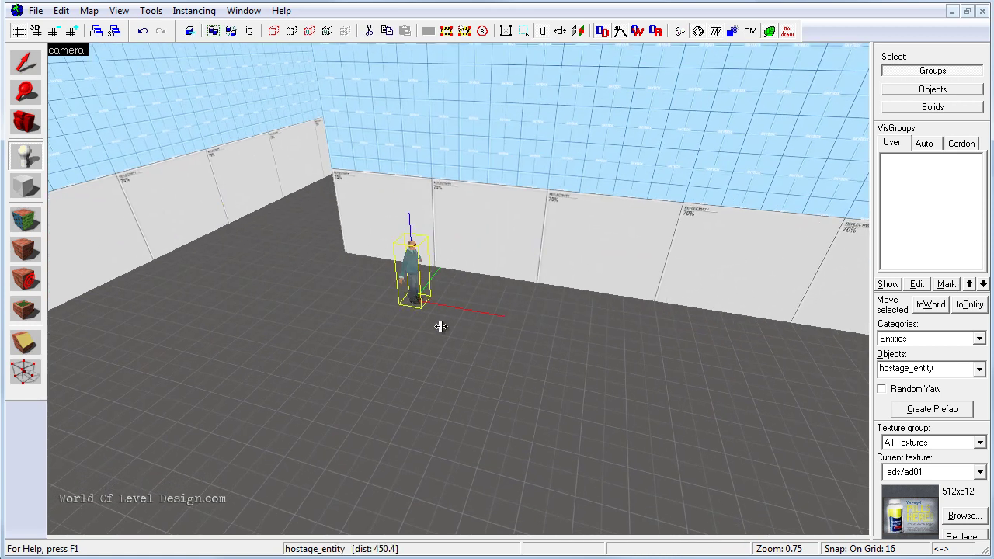
- Raise the selected hostage about 15 units so it stands clear of the floor
scroll(460, 289, up, 2)
key(w)
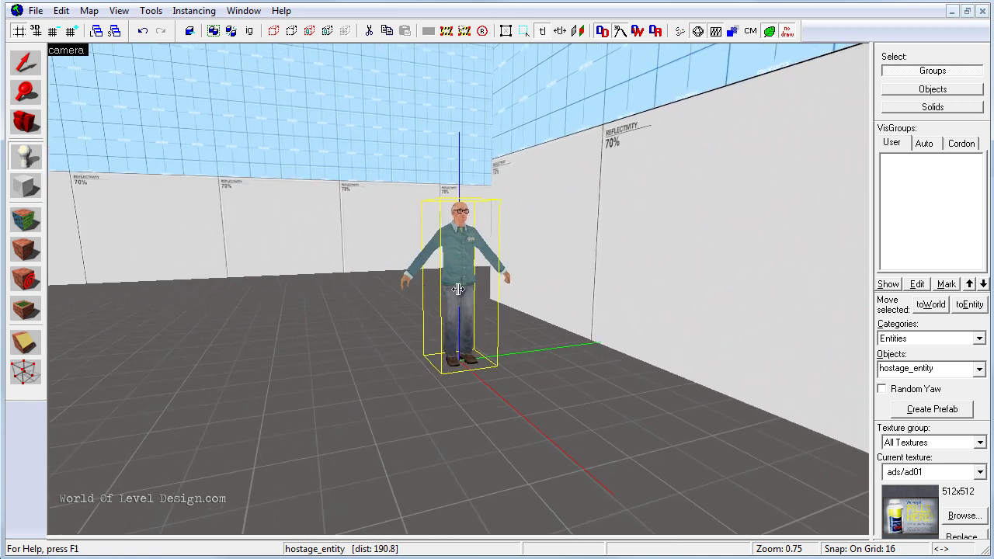
key(z)
key(z)
key(a)
key(s)
key(z)
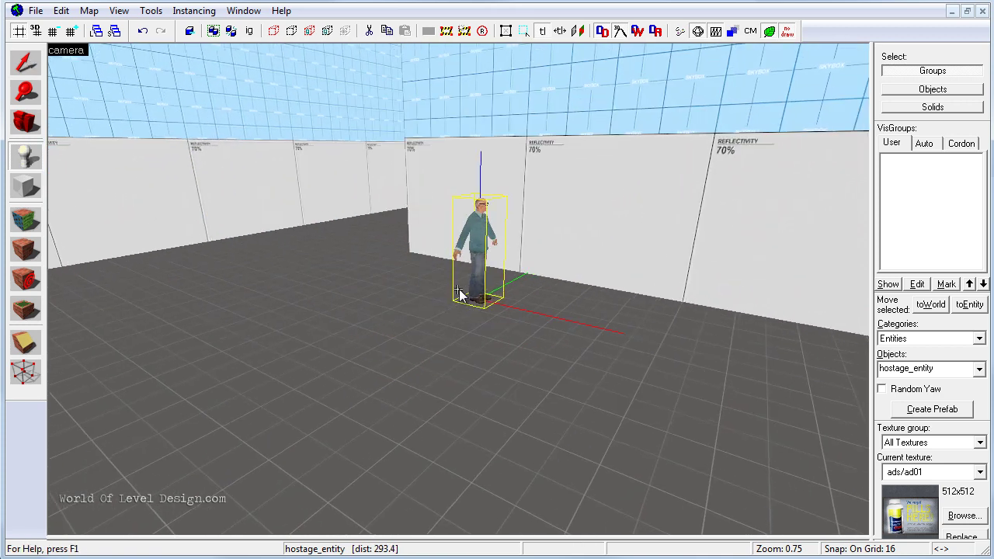
click(25, 62)
key(shift+z)
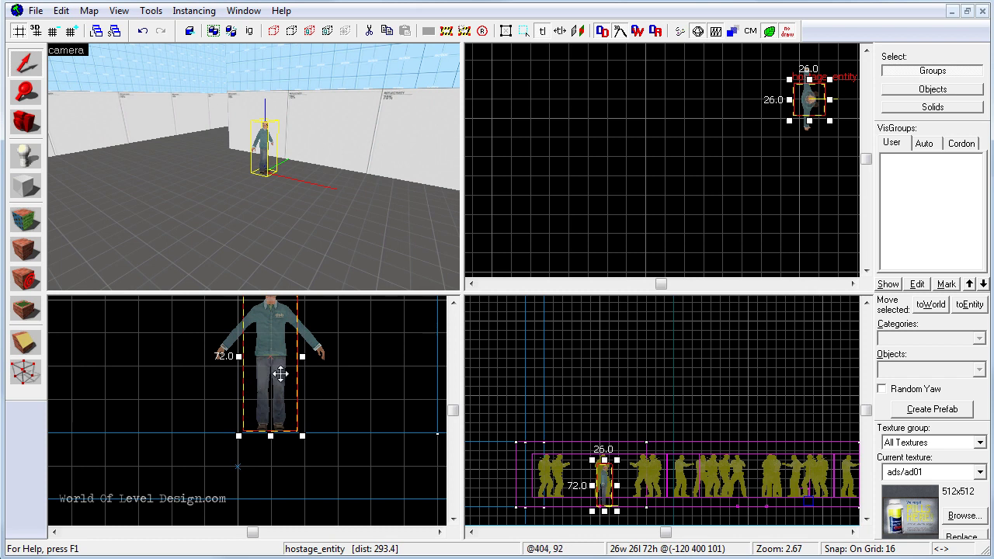
key(shift+z)
drag(473, 241, 474, 146)
scroll(584, 253, down, 2)
drag(522, 204, 524, 236)
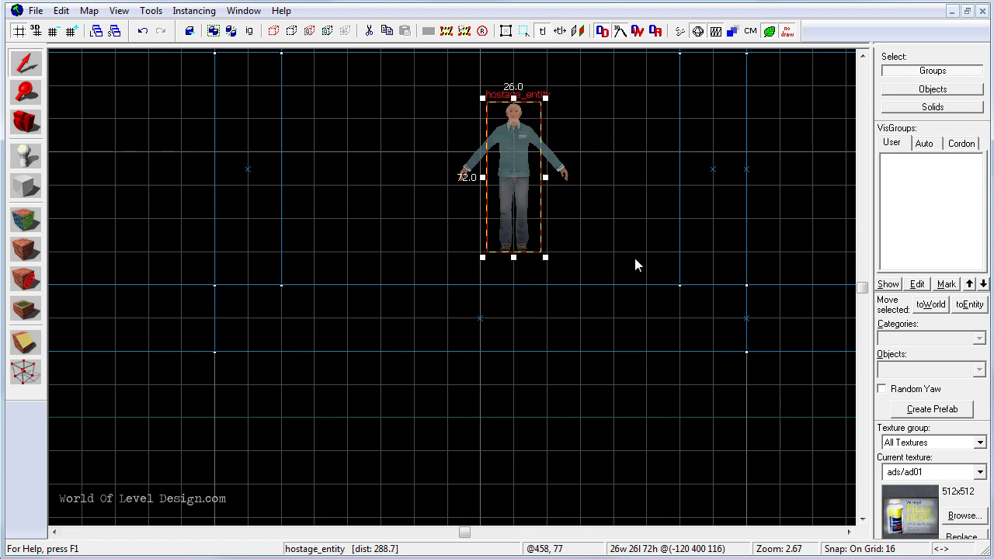
- Rotate the hostage in the top view to a yaw of 270 so it faces away from the wall
key(shift+z)
key(shift+z)
click(588, 203)
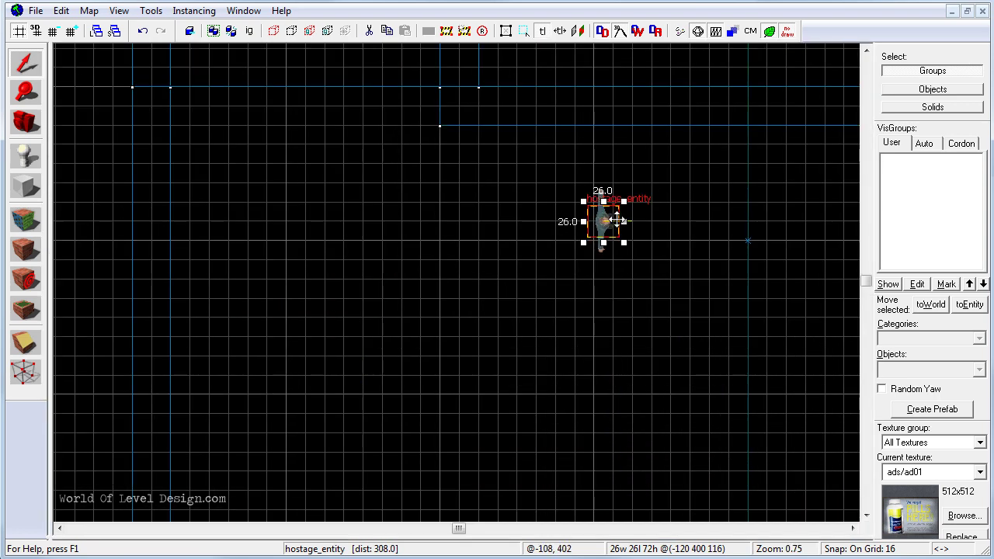
drag(626, 201, 629, 248)
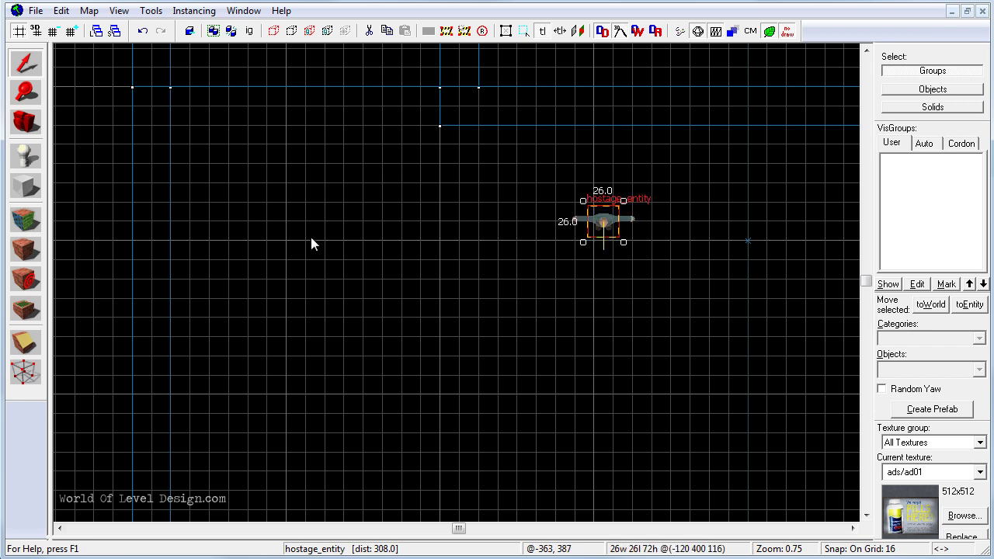
key(shift+z)
key(shift+z)
key(z)
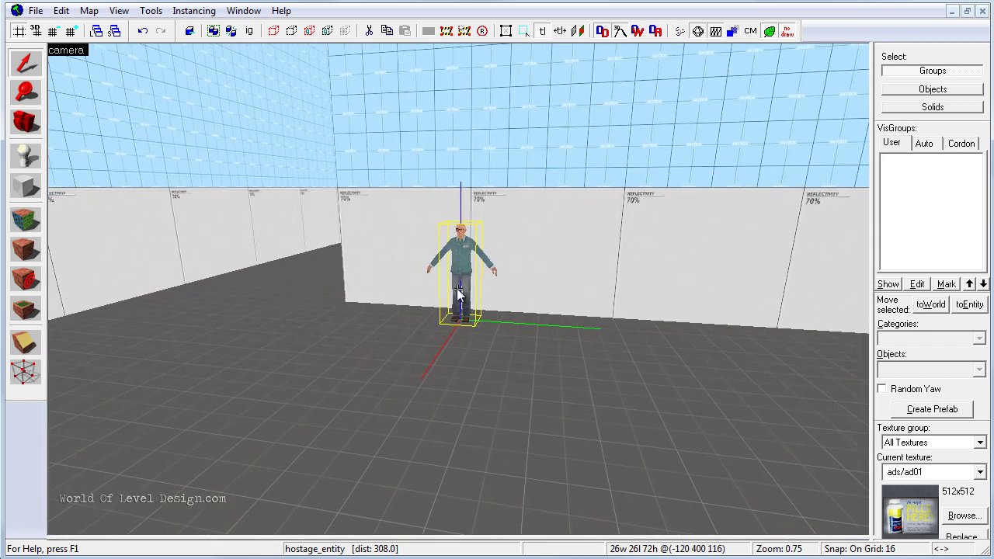
key(w)
key(d)
key(a)
drag(458, 292, 396, 282)
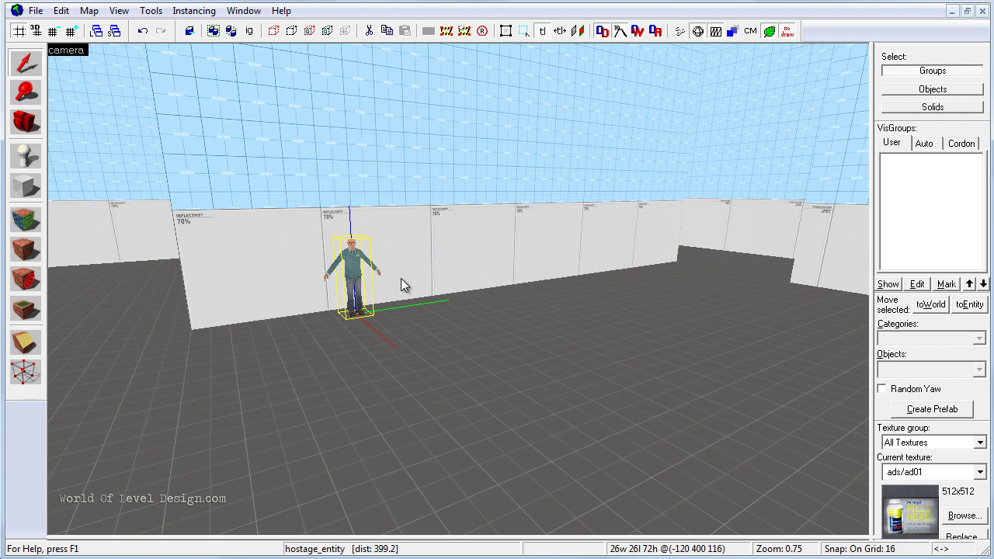
- Enlarge the snap grid to 64 units and copy the hostage about 88 units along the wall in the negative X direction
key(bracketright)
key(bracketright)
key(z)
scroll(460, 290, down, 1)
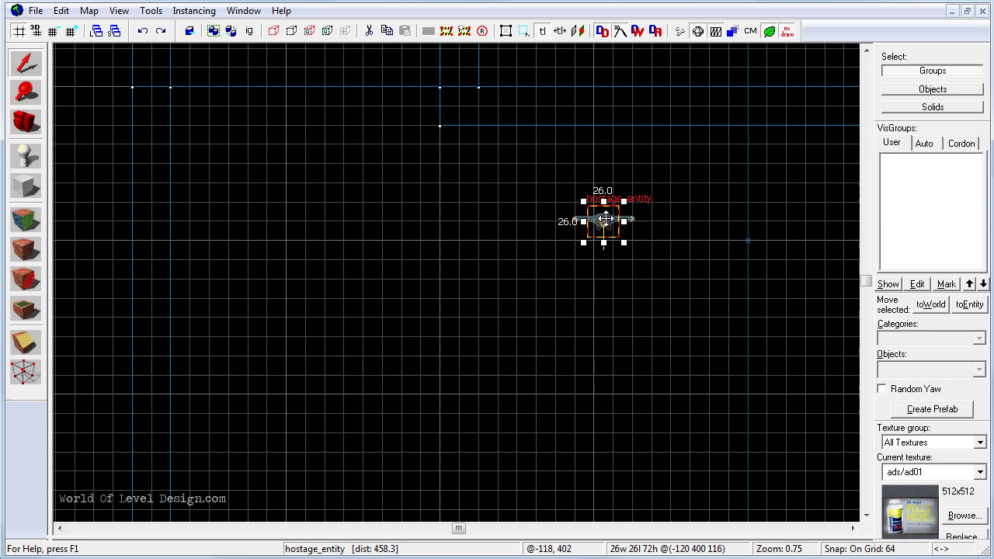
drag(604, 220, 509, 218)
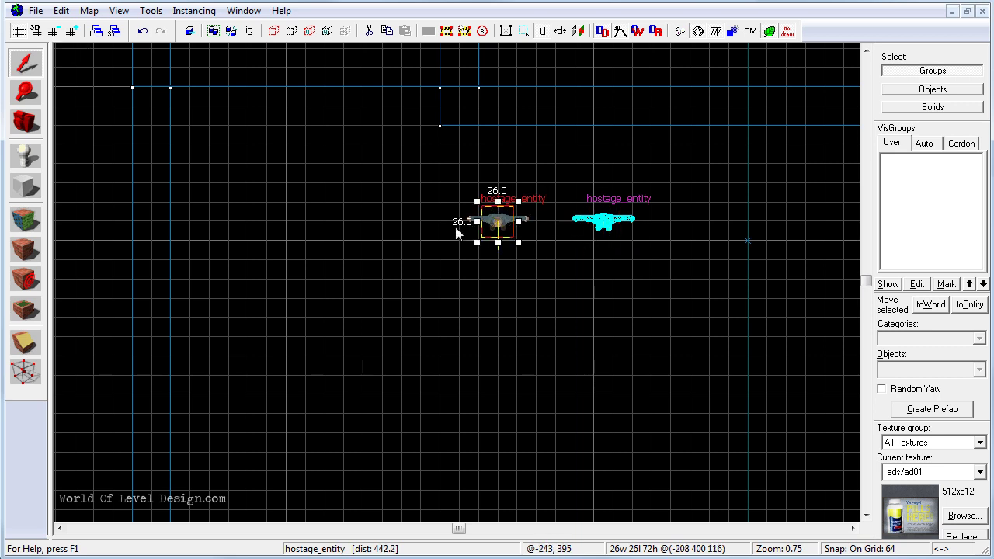
key(shift+z)
key(shift+z)
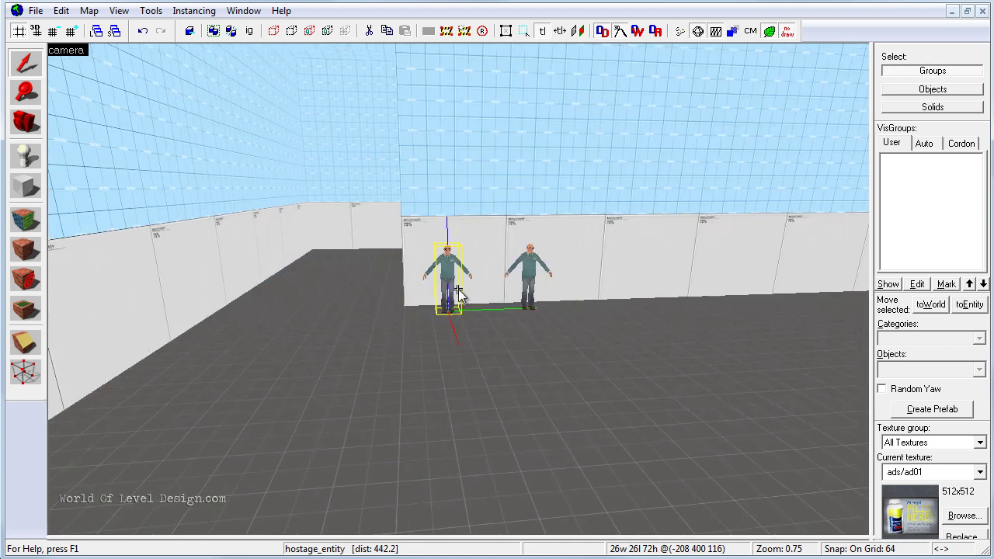
- Select both hostages and move the pair into the recessed end of the left corridor, centred at -364, 880
key(w)
key(s)
key(d)
key(z)
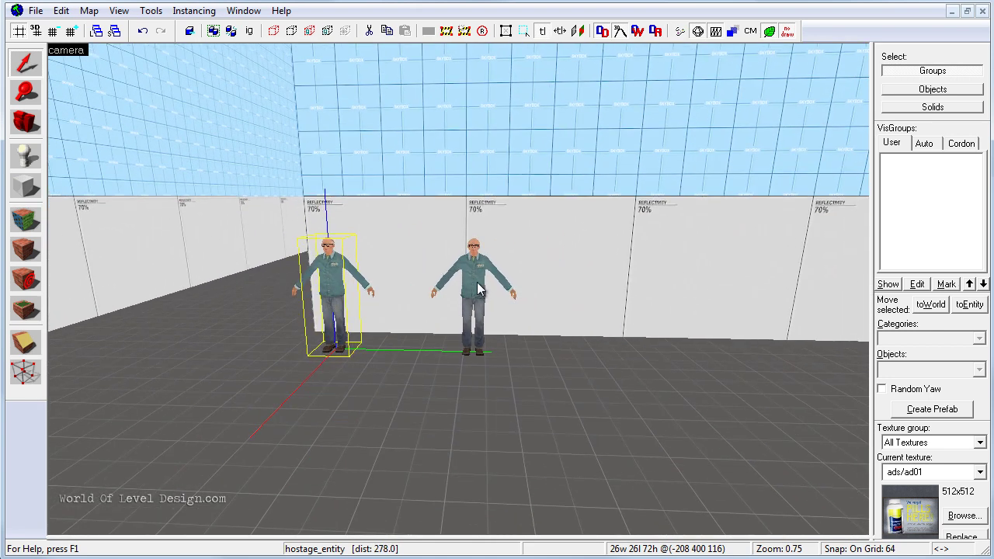
ctrl+click(478, 289)
key(shift+z)
key(shift+z)
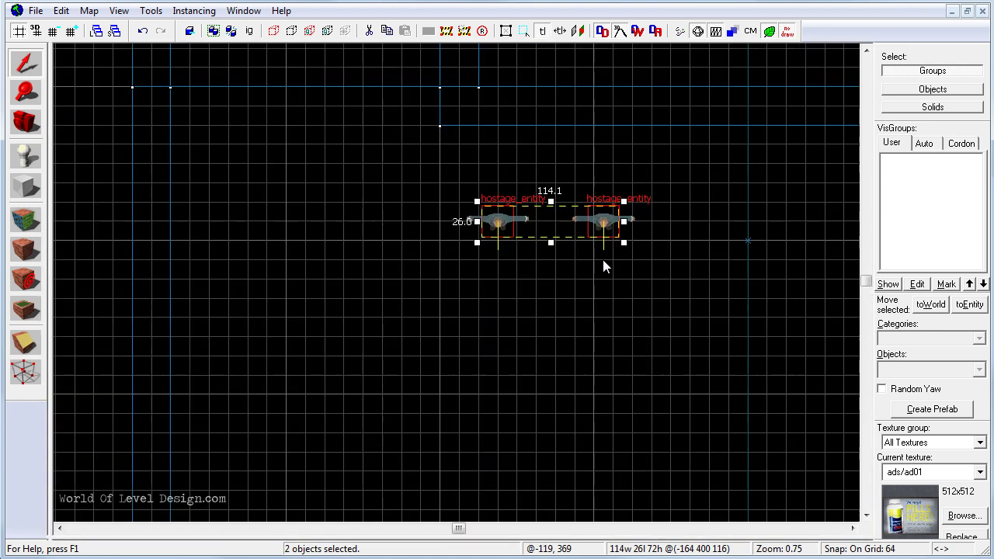
scroll(603, 266, down, 3)
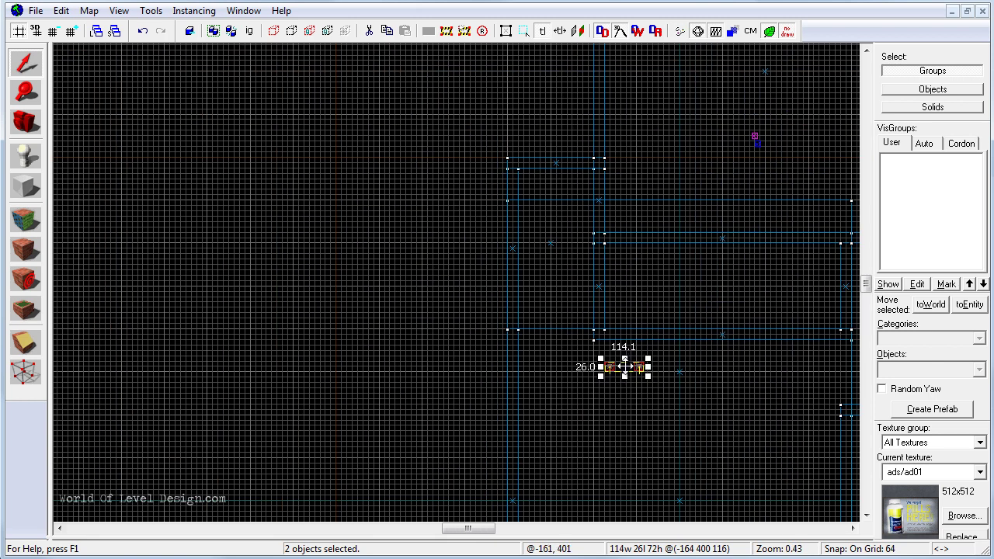
drag(624, 366, 559, 207)
- Copy the hostage pair into the recess on the opposite side of the map, centred at 620, 640
key(shift+z)
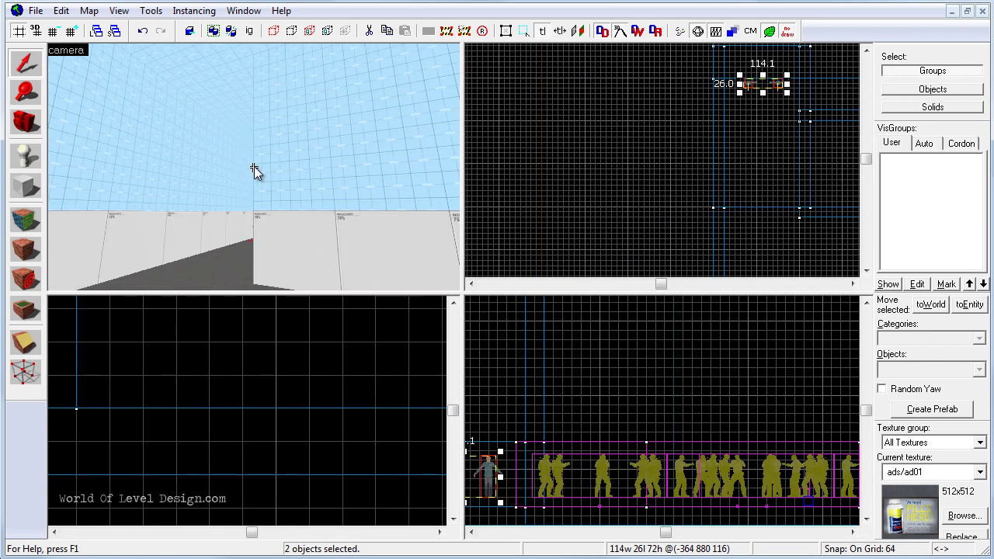
key(w)
key(z)
key(shift+z)
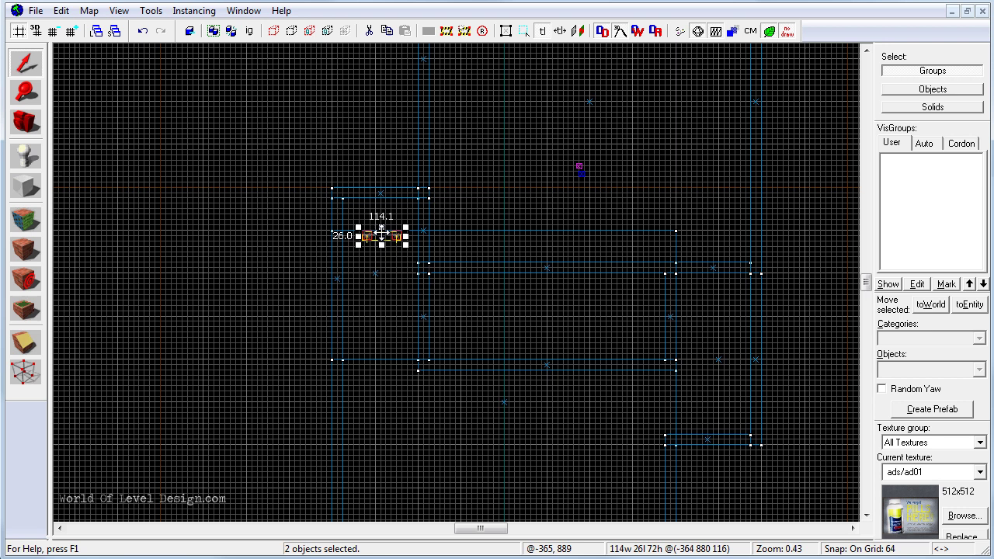
drag(382, 233, 709, 315)
key(shift+z)
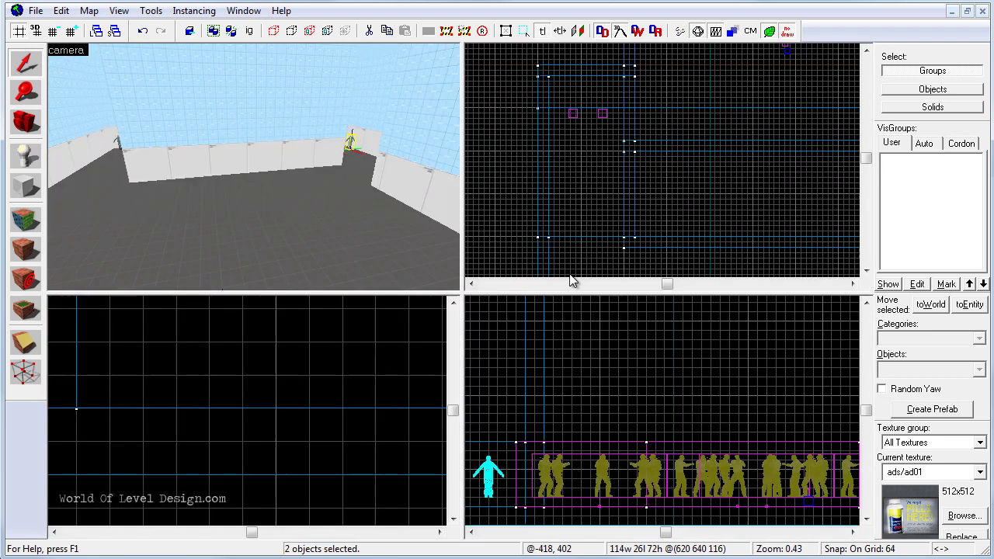
- Copy the hostage pair again into the open floor area, centred at 20, 64
key(shift+z)
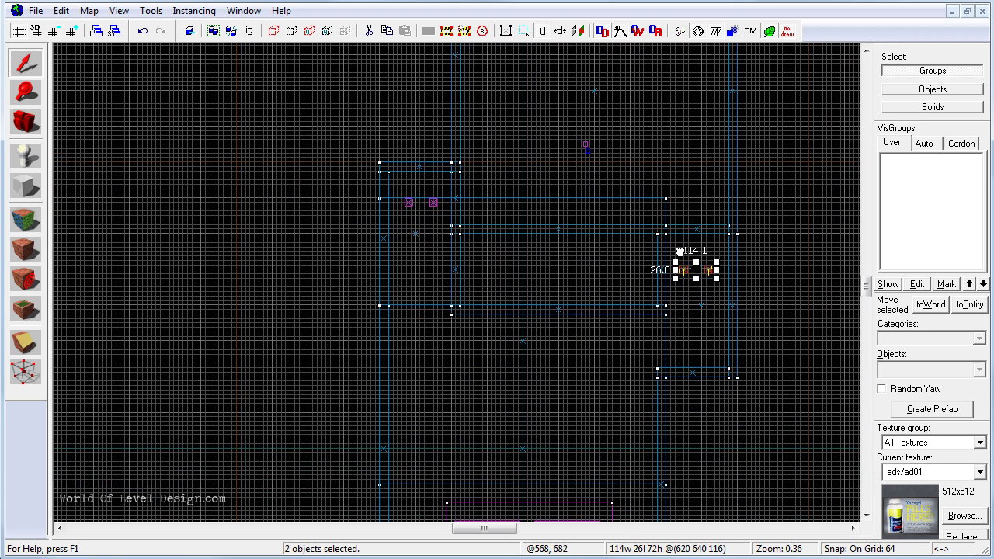
scroll(680, 252, up, 2)
drag(695, 269, 458, 496)
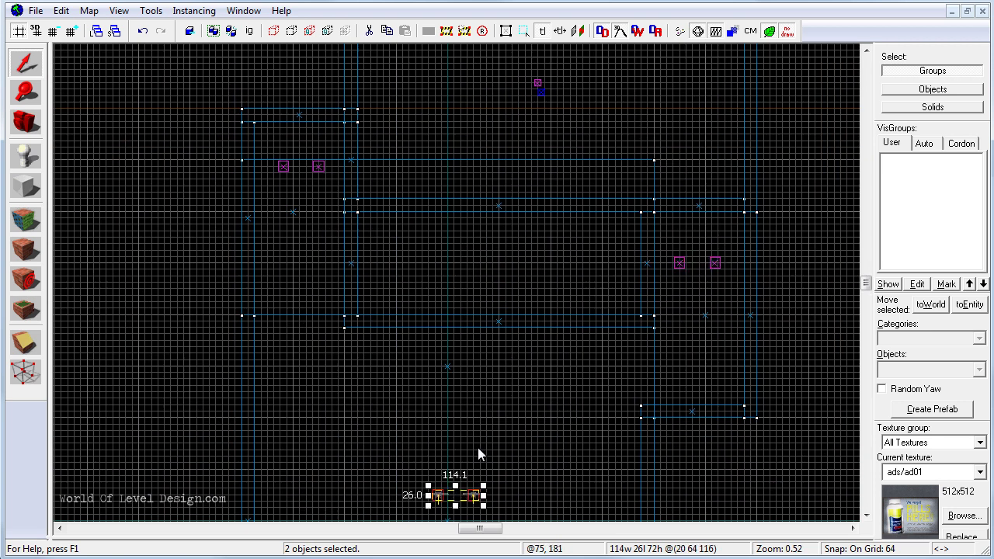
key(shift+z)
key(shift+z)
key(z)
key(s)
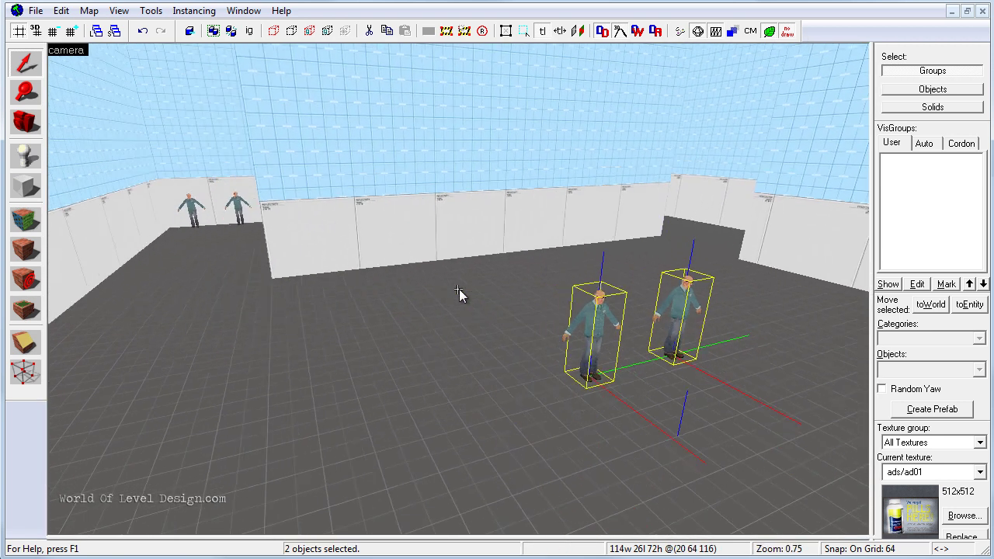
- Open the properties of the leftmost hostage in the left recess and examine its spawn random factor and exclusion group keyvalues
key(Left)
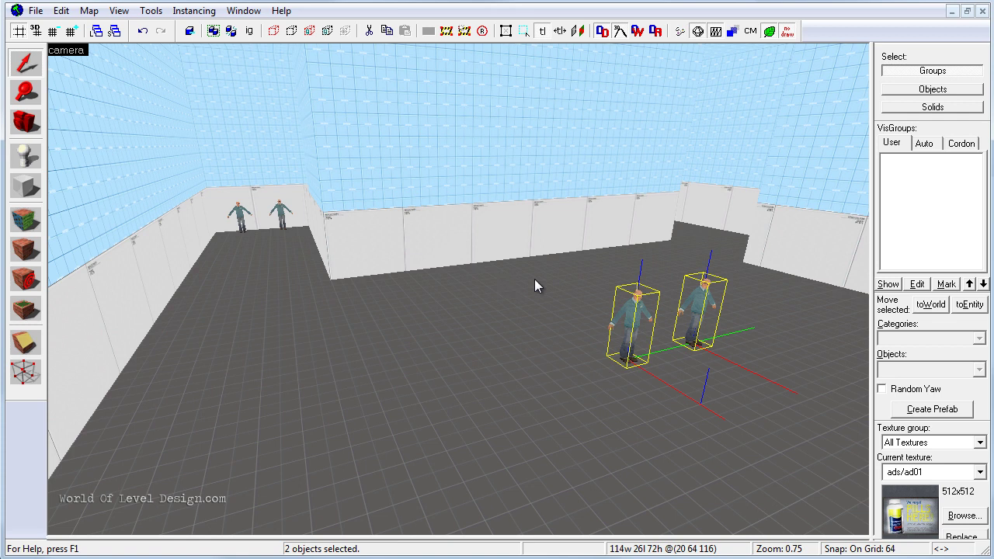
key(Right)
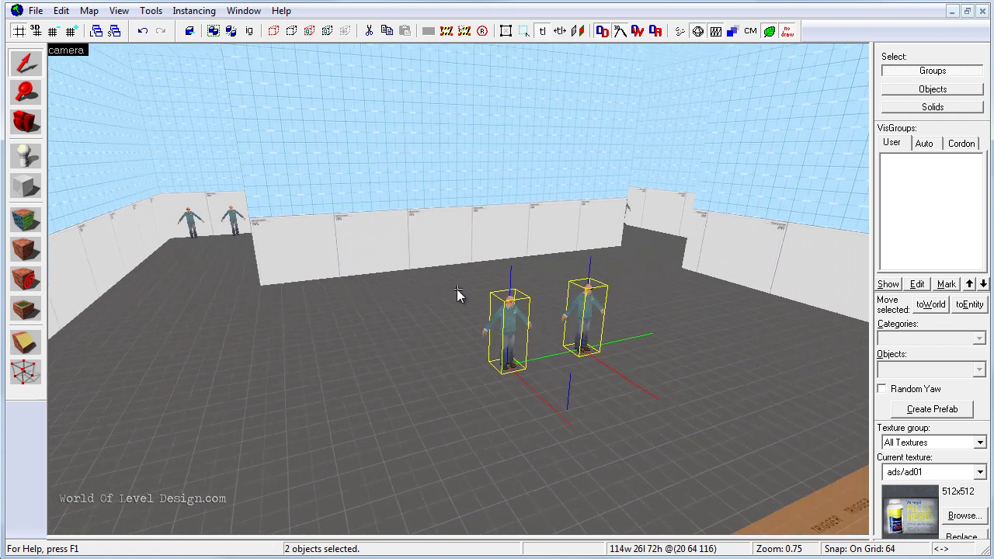
key(a)
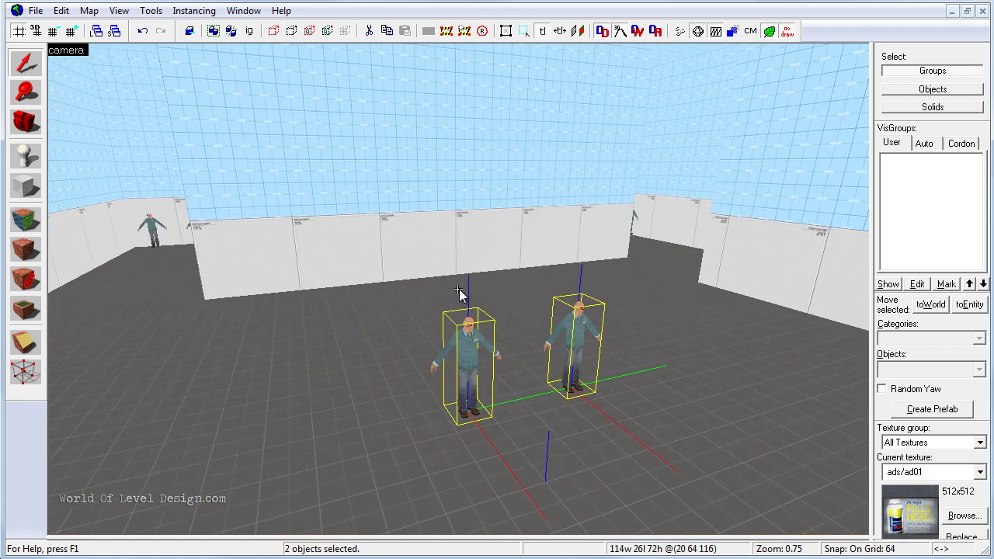
key(z)
double_click(109, 161)
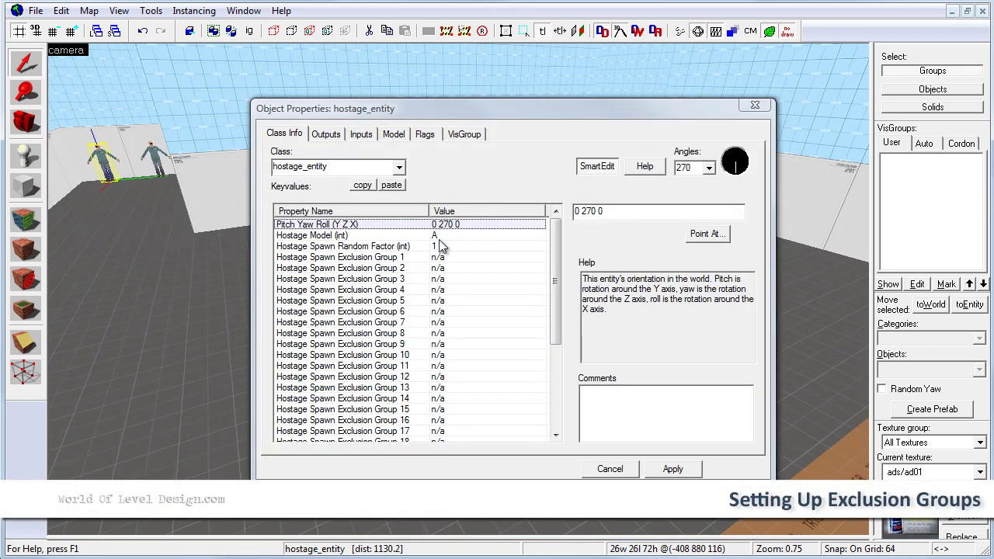
click(300, 248)
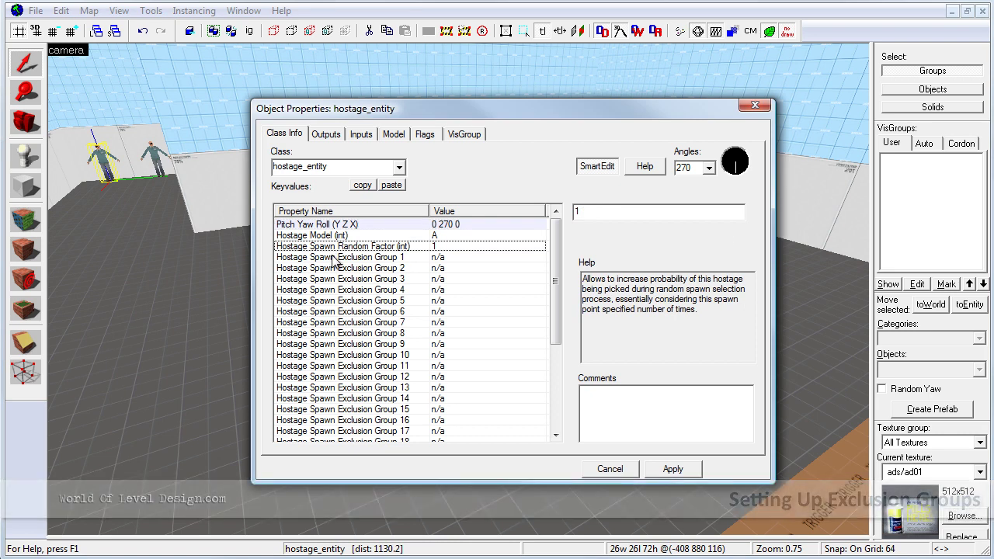
click(332, 257)
drag(557, 269, 577, 342)
scroll(581, 355, up, 4)
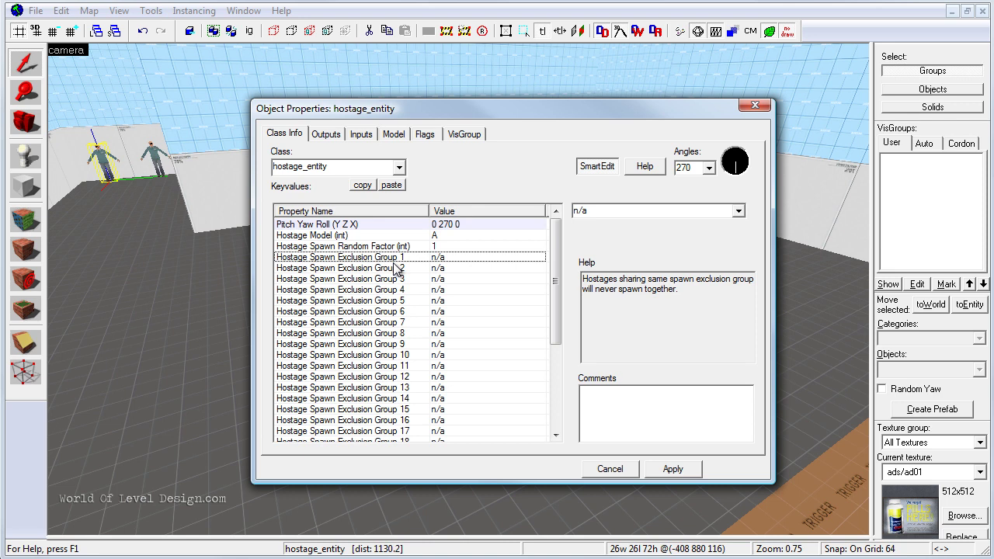
- Select both hostages in the left recess and set their Hostage Spawn Exclusion Group 1 to "Do not spawn together"
click(152, 148)
key(z)
key(w)
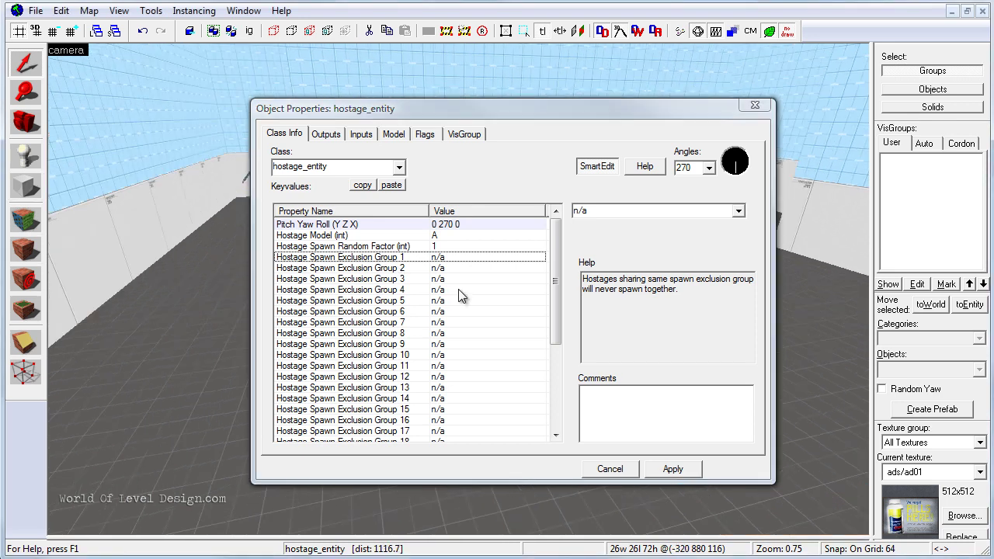
key(Right)
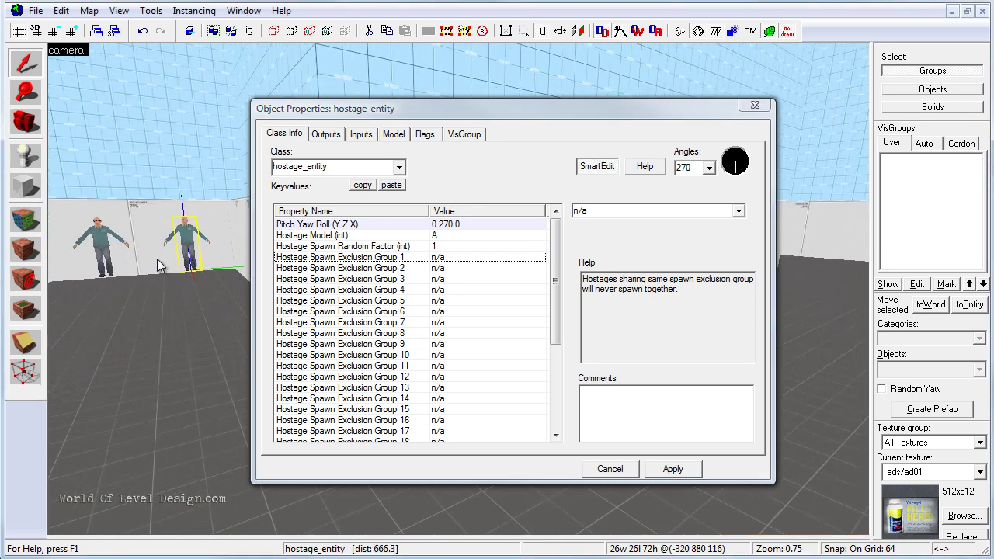
ctrl+click(109, 241)
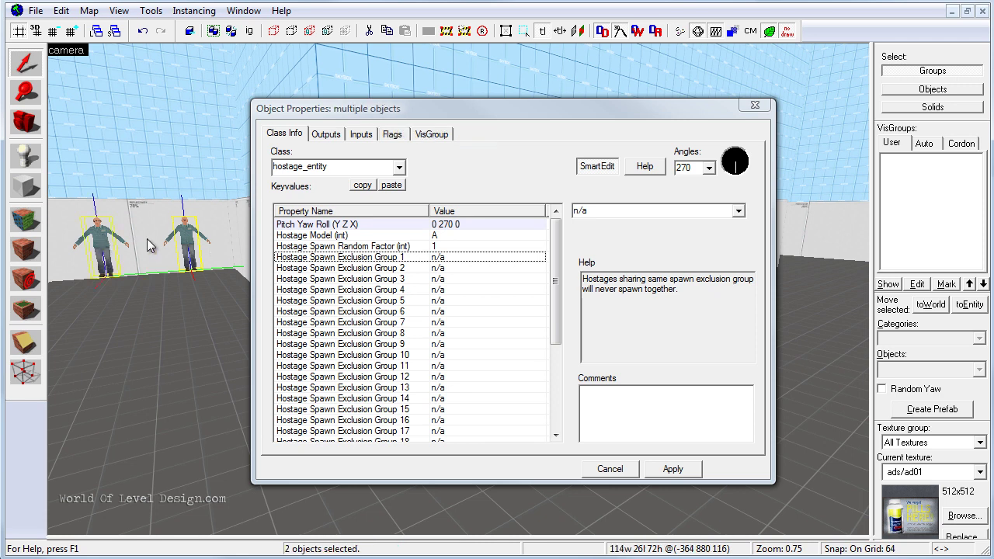
click(406, 262)
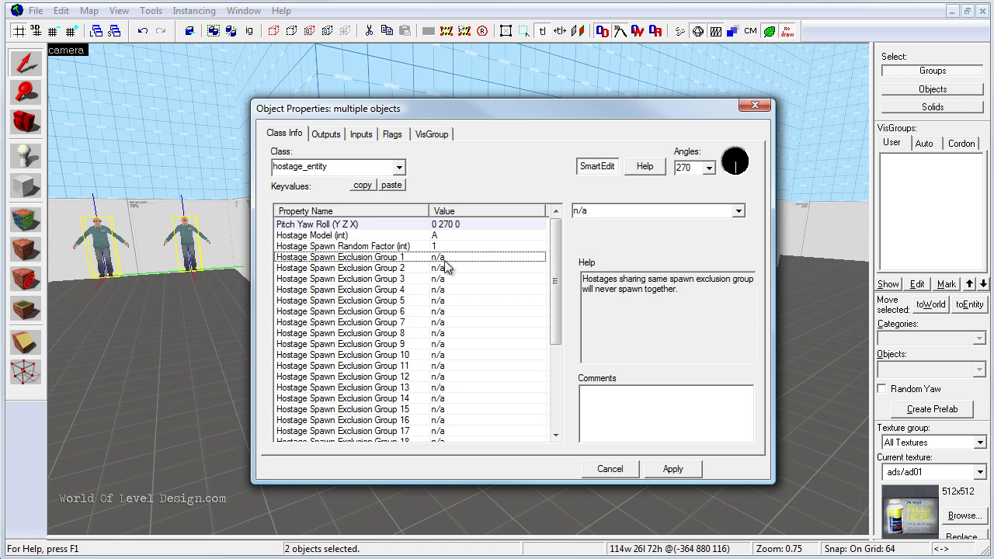
click(739, 213)
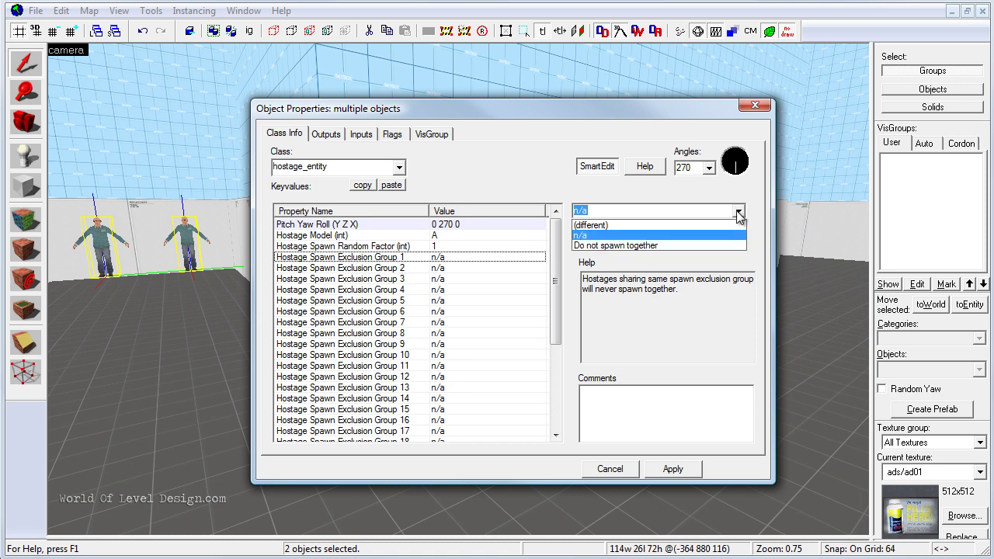
click(638, 245)
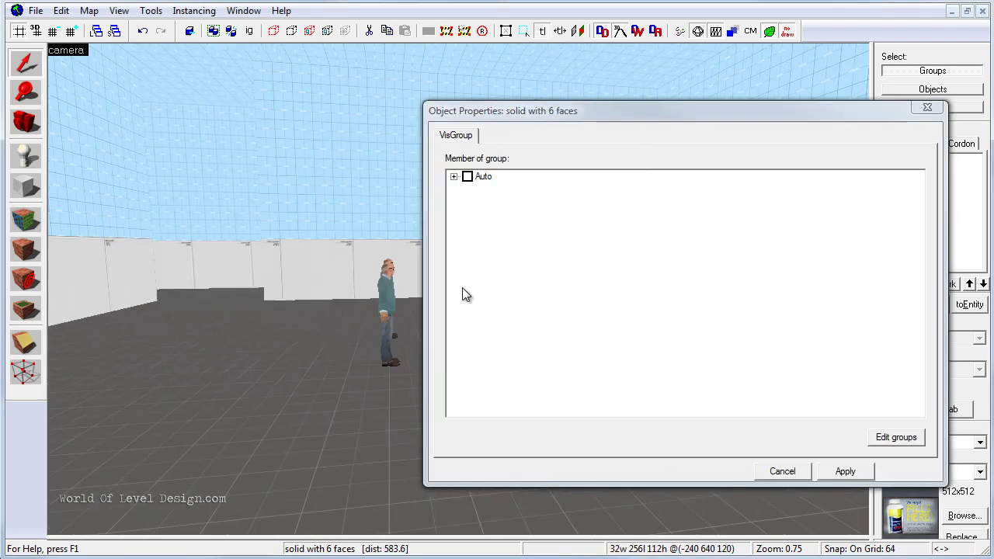
- Select both open-floor hostages, set their Hostage Spawn Exclusion Group 2 to "Do not spawn together", apply it and close the properties
key(w)
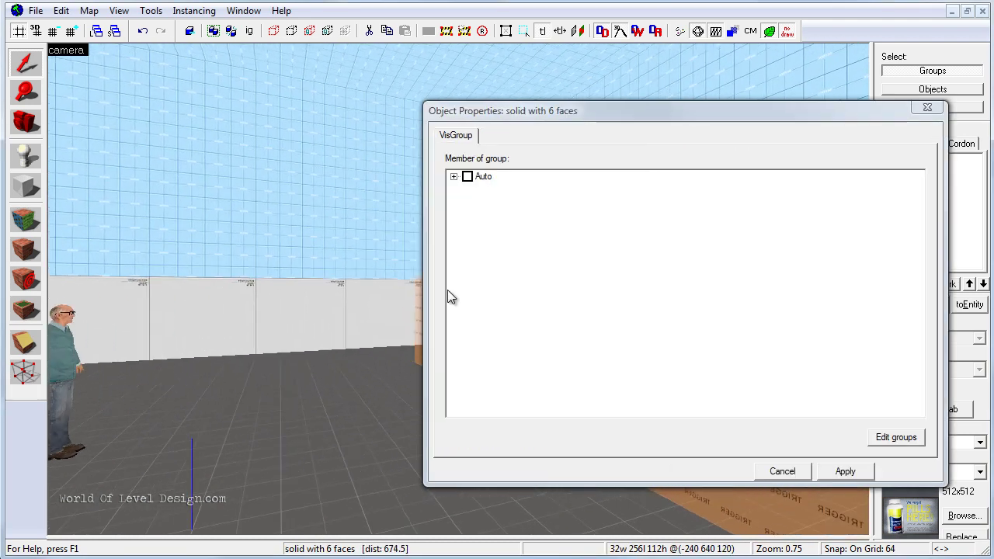
key(s)
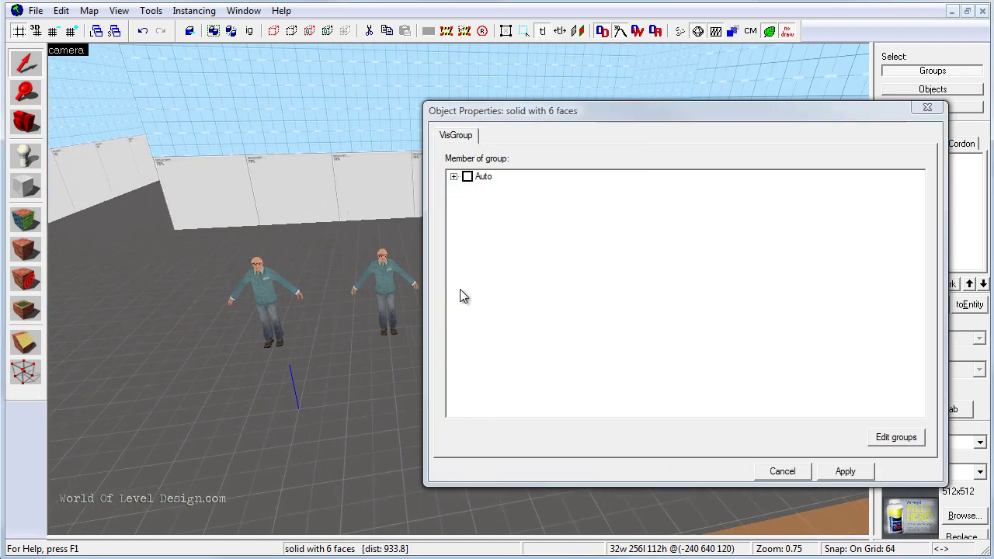
click(293, 293)
ctrl+click(388, 279)
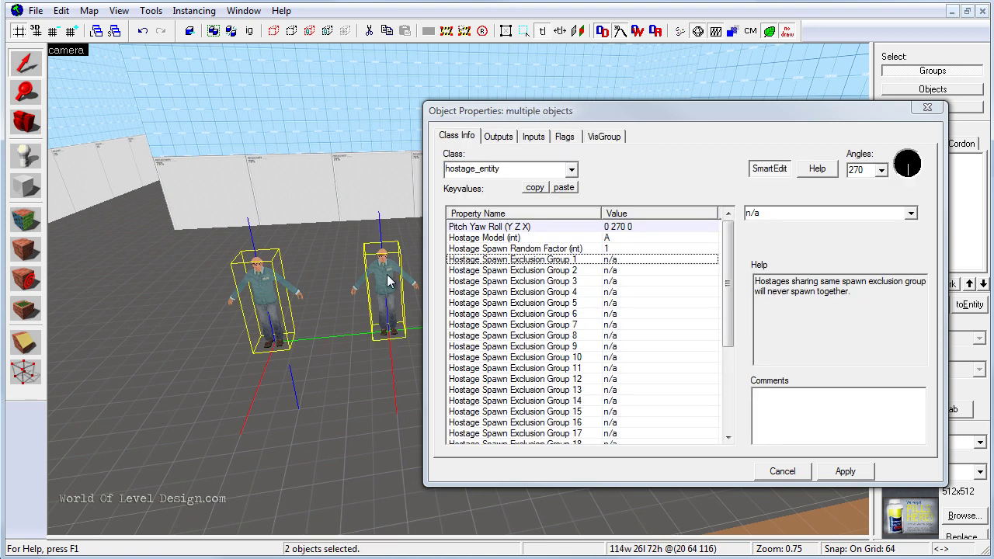
click(478, 271)
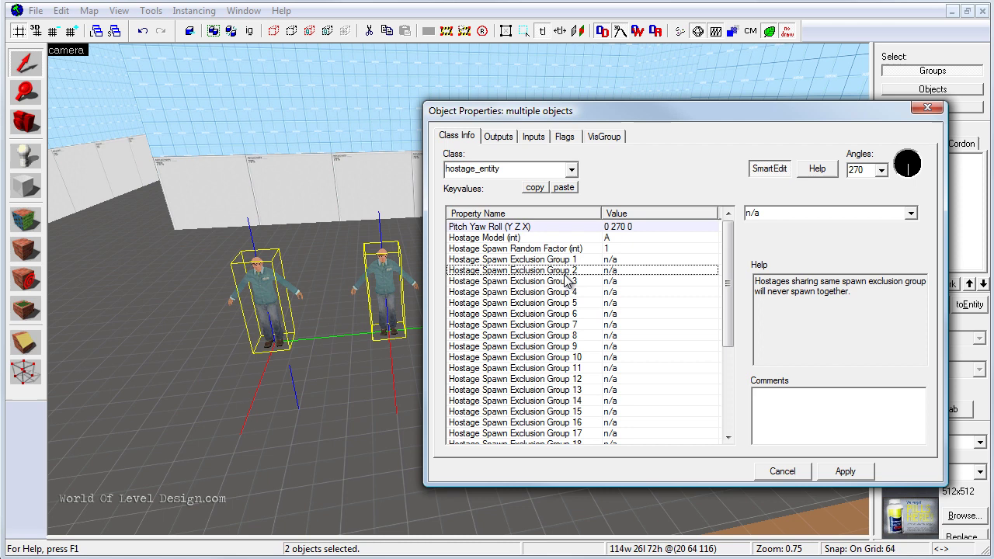
click(910, 213)
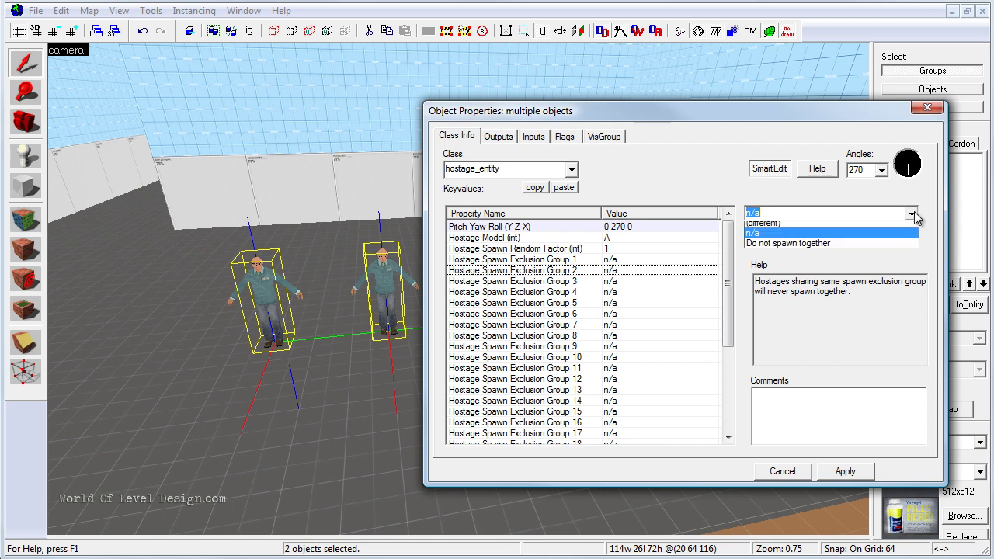
click(813, 247)
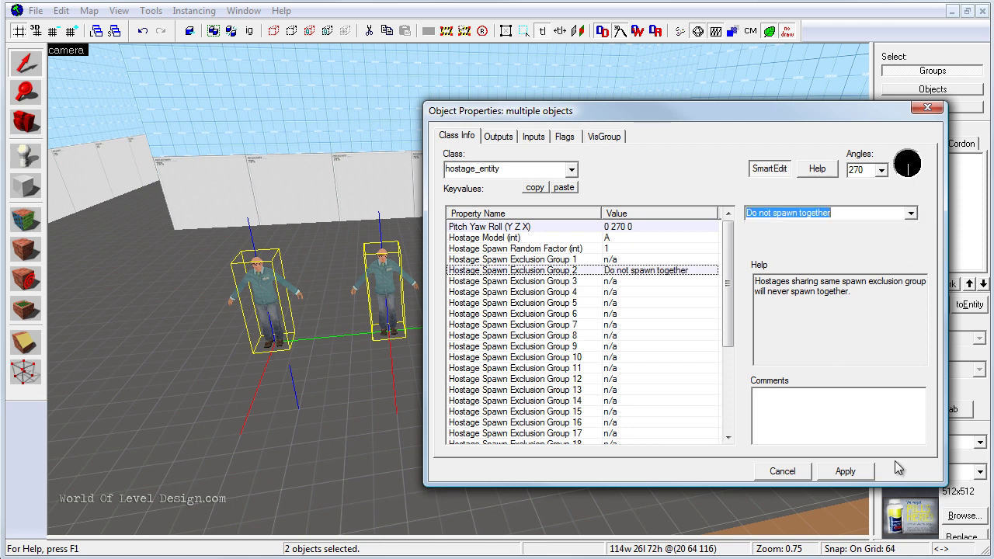
click(868, 471)
click(927, 109)
- Select both hostages in the right recess, set their Hostage Spawn Exclusion Group 3 to "Do not spawn together", apply it and close the properties
key(z)
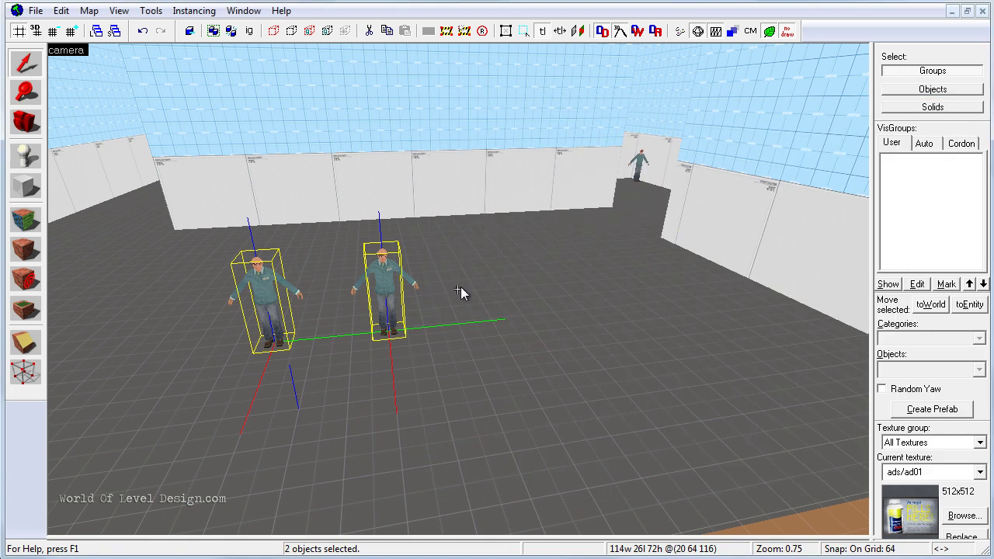
key(w)
key(w)
key(s)
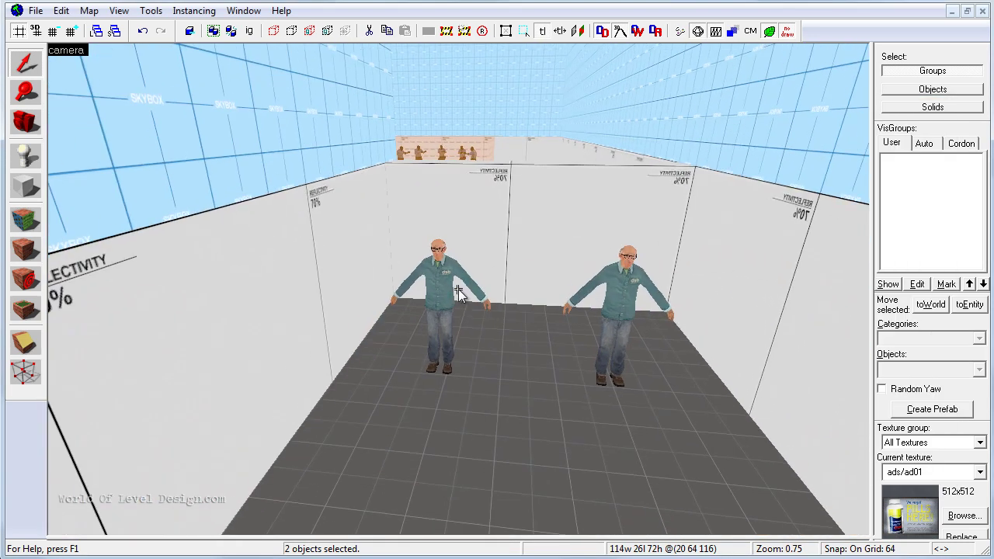
click(447, 279)
ctrl+click(636, 280)
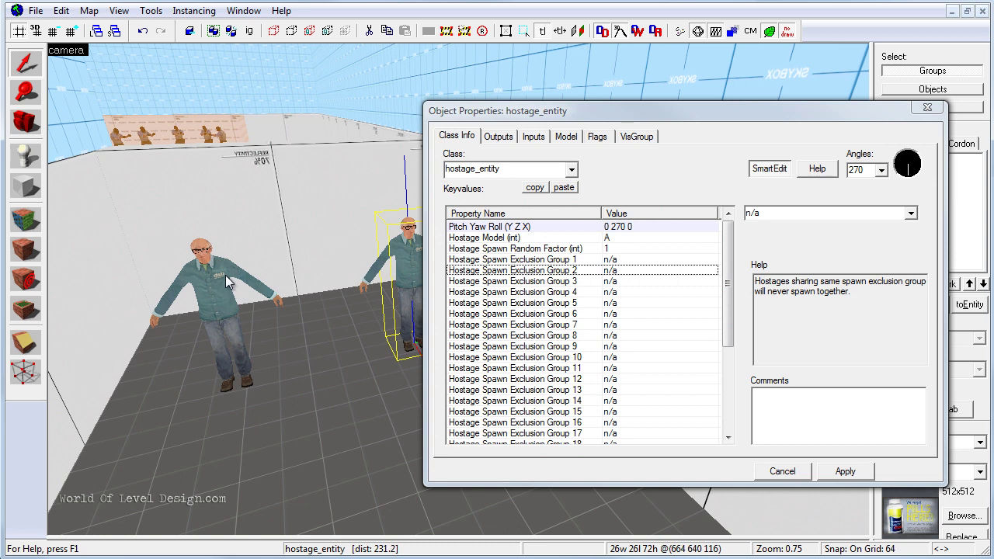
ctrl+click(225, 275)
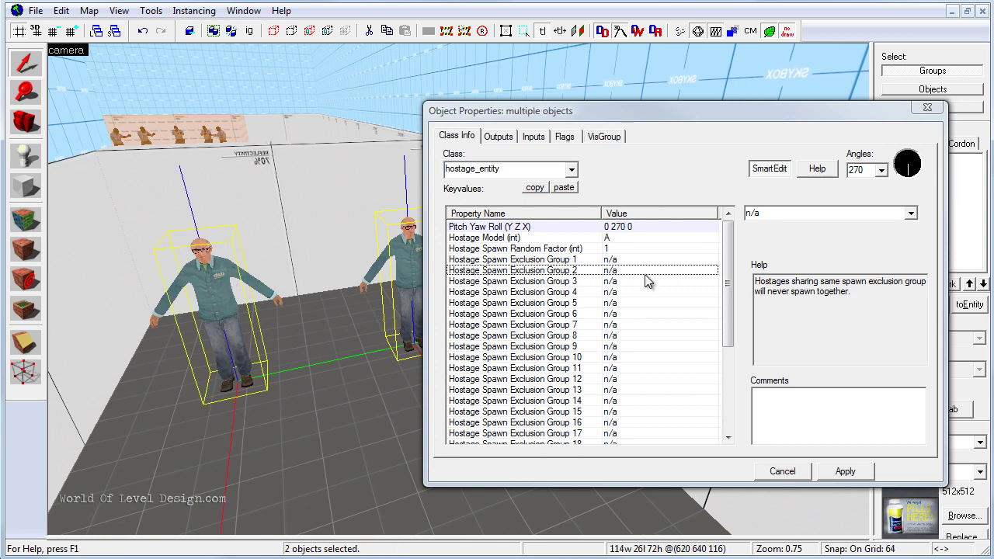
click(508, 282)
click(911, 214)
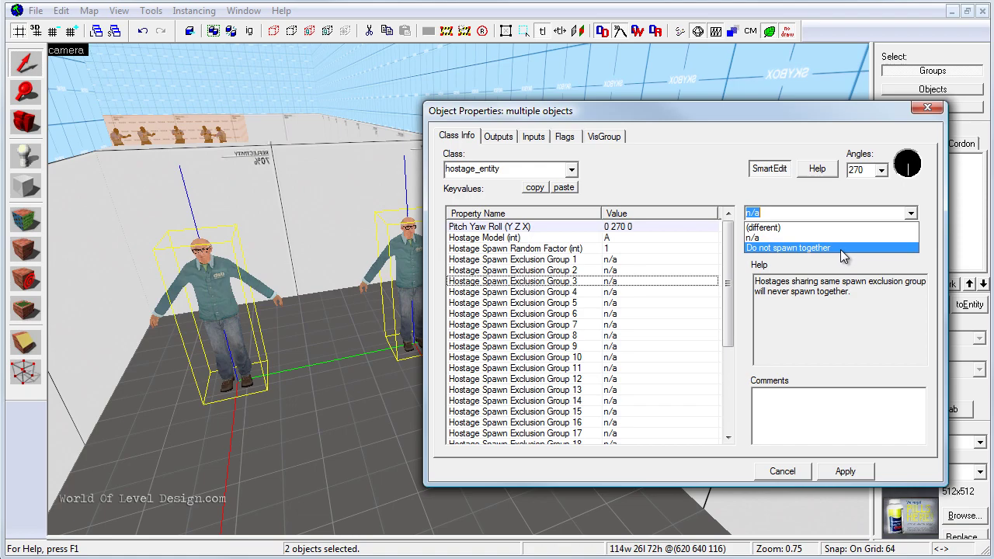
click(800, 250)
click(858, 471)
click(929, 109)
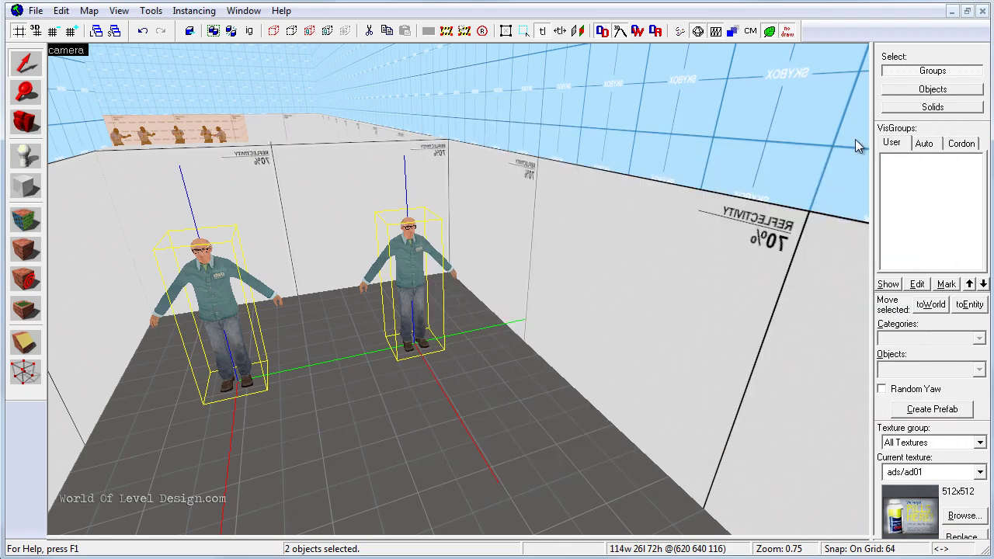
- Review the hostage pairs by selecting a hostage on the open floor, in the left recess and in the right recess in turn
key(z)
key(w)
key(w)
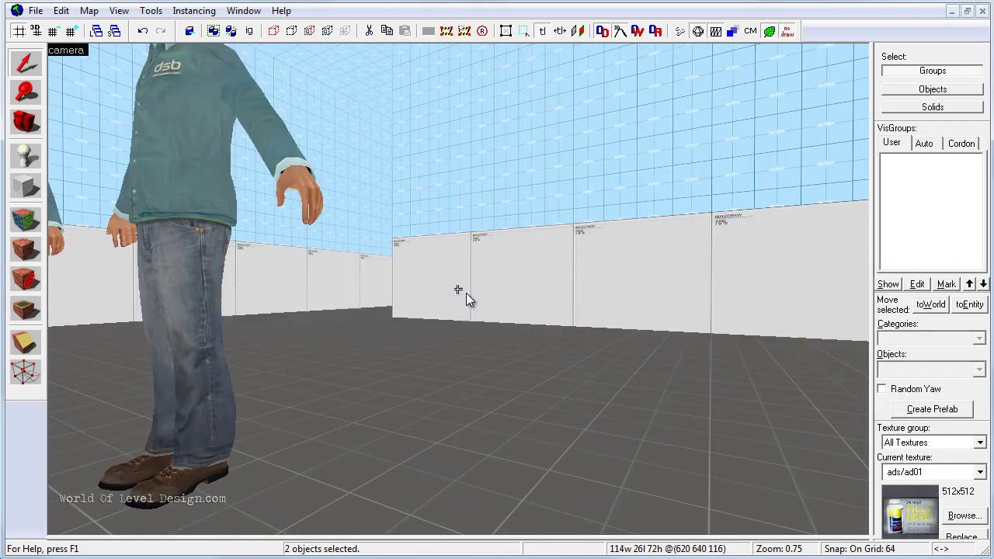
key(s)
key(z)
click(541, 307)
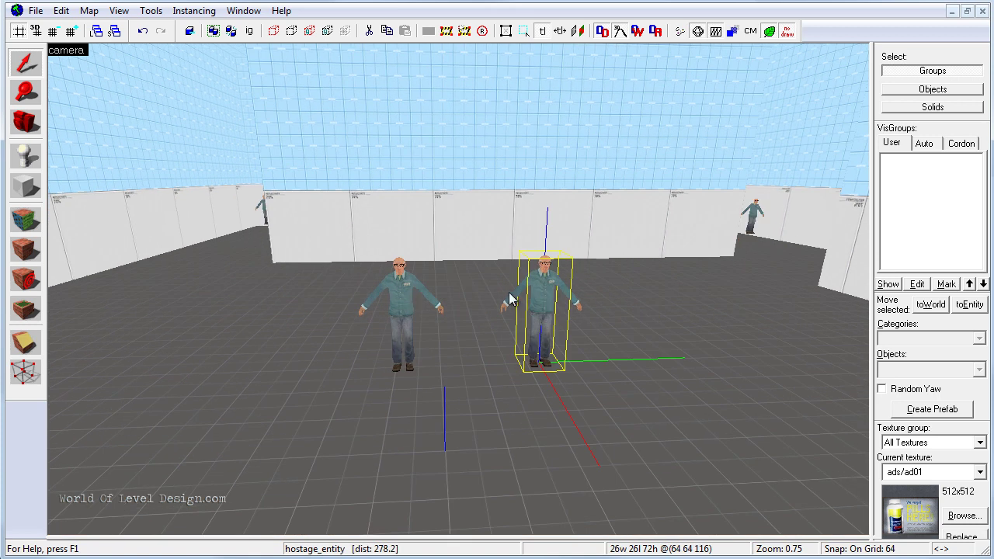
key(z)
key(a)
key(z)
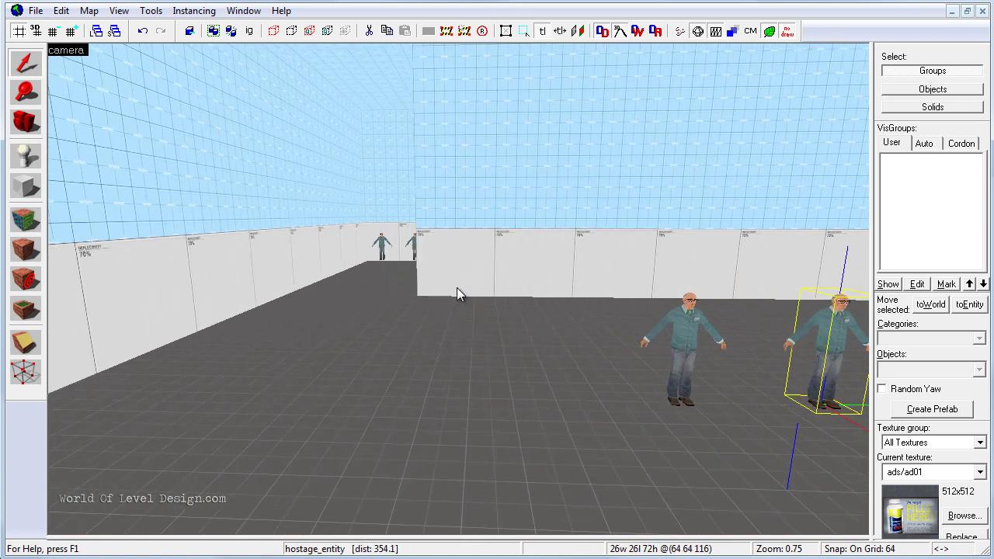
click(383, 242)
click(412, 243)
key(z)
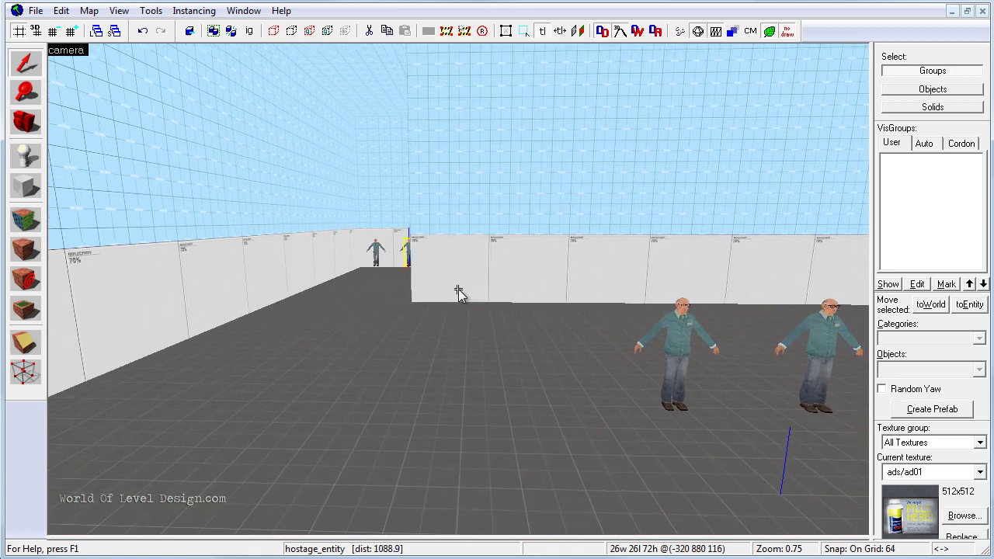
key(z)
key(z)
key(w)
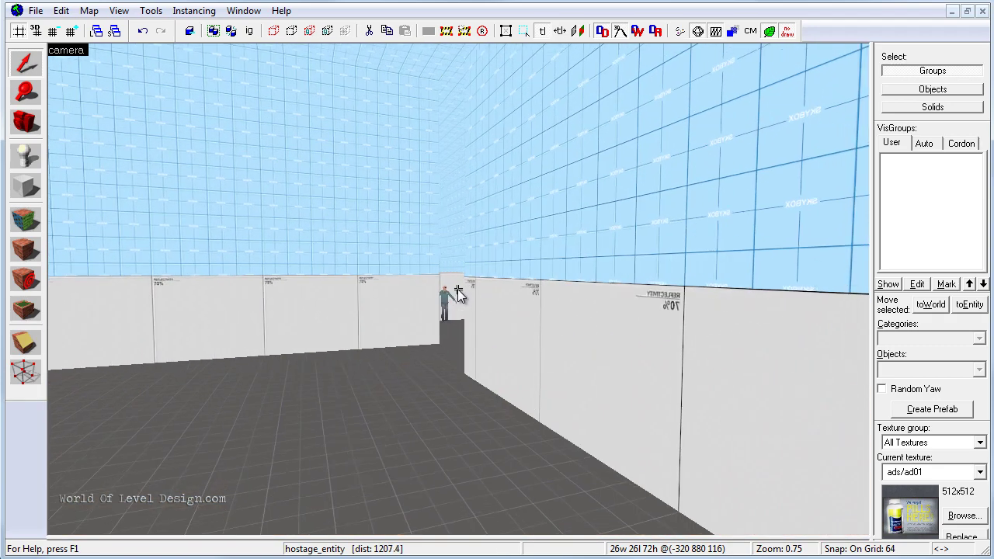
key(z)
click(448, 295)
key(z)
key(s)
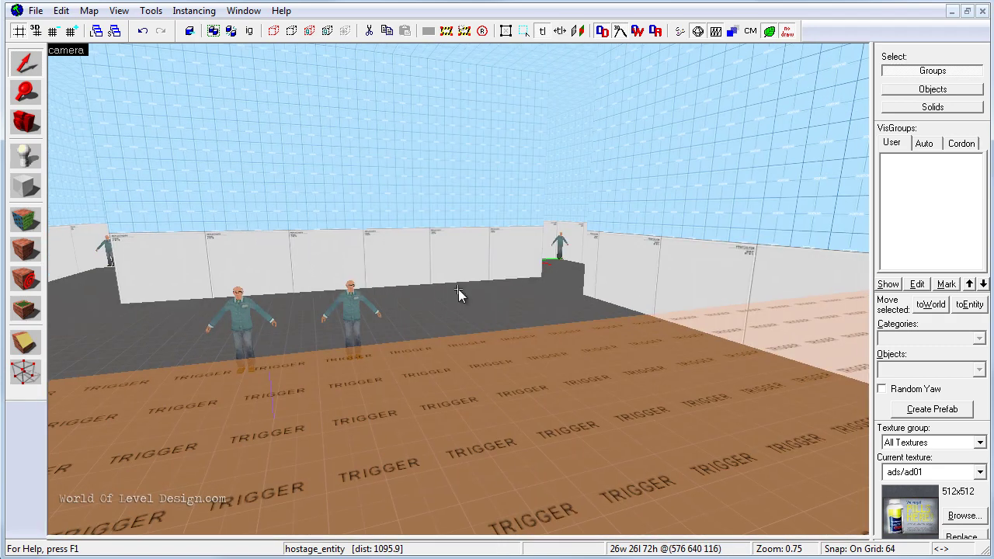
key(w)
key(s)
key(z)
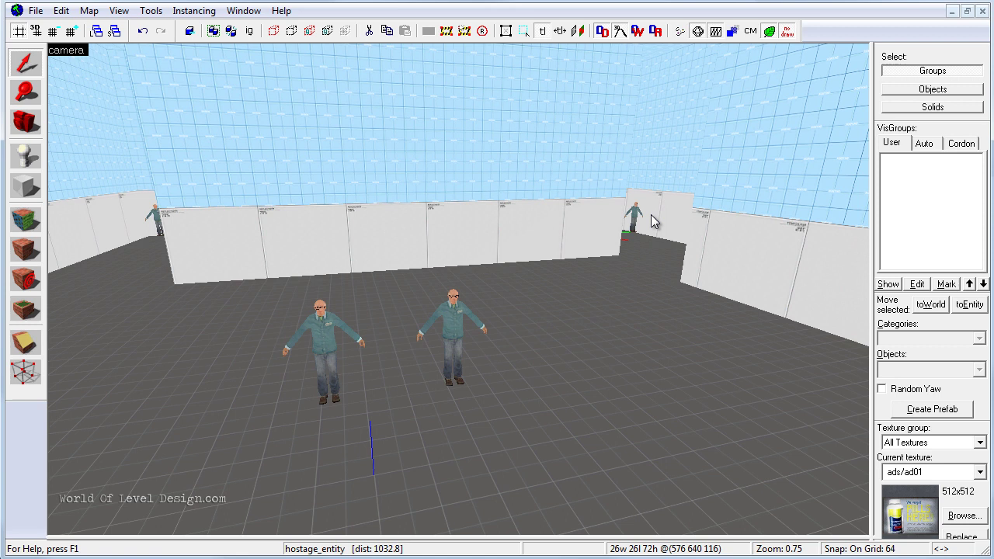
- Select the leftmost hostage in the left recess and examine where that pair stands relative to the open-floor pair
key(z)
key(w)
key(a)
key(z)
click(395, 238)
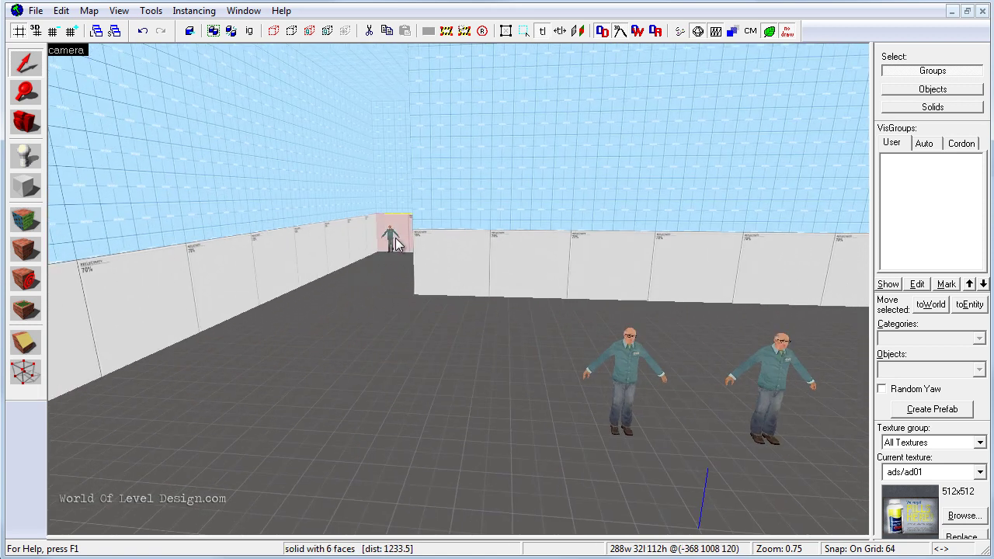
key(z)
key(a)
key(z)
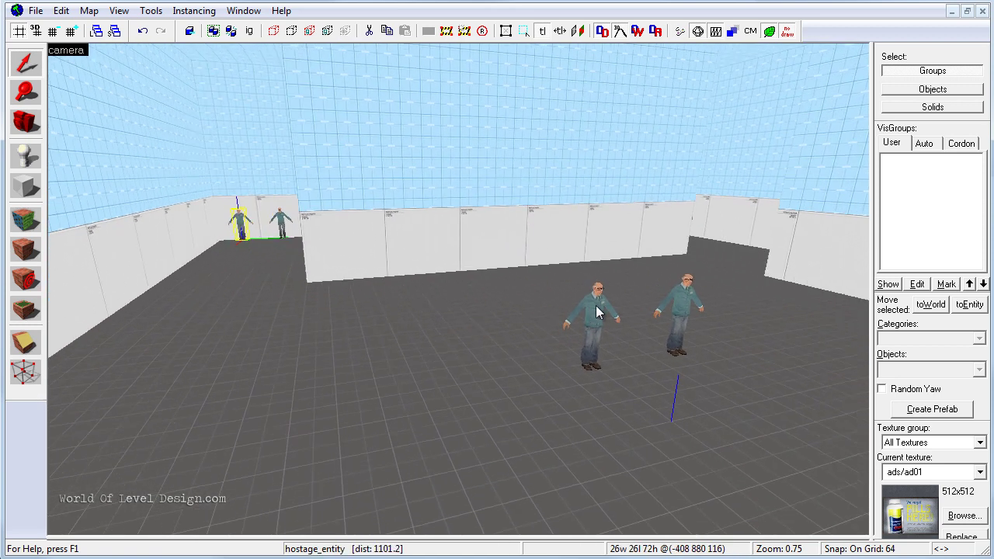
- Open the left open-floor hostage's properties and set its Hostage Spawn Exclusion Group 1 to "Do not spawn together"
click(597, 305)
double_click(598, 302)
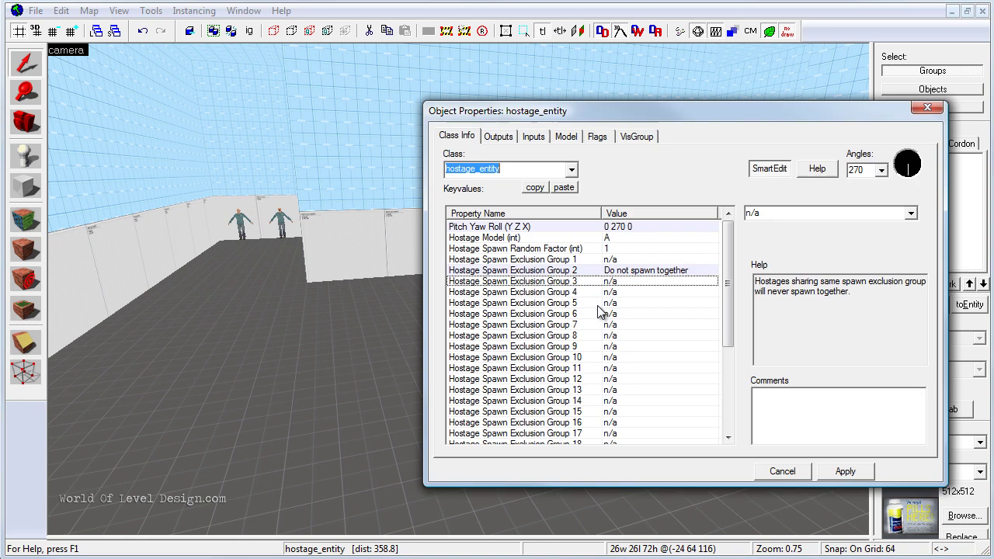
click(623, 261)
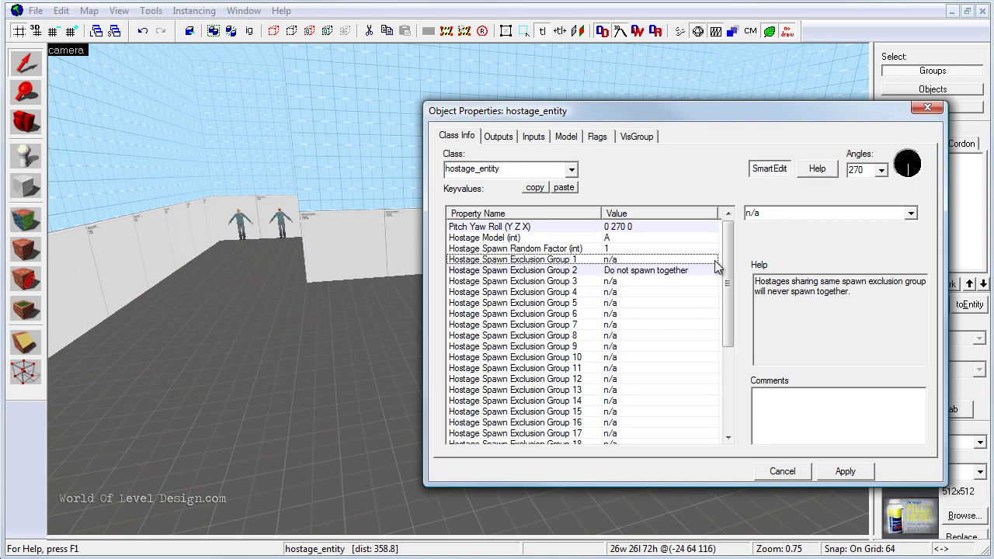
click(880, 216)
click(813, 236)
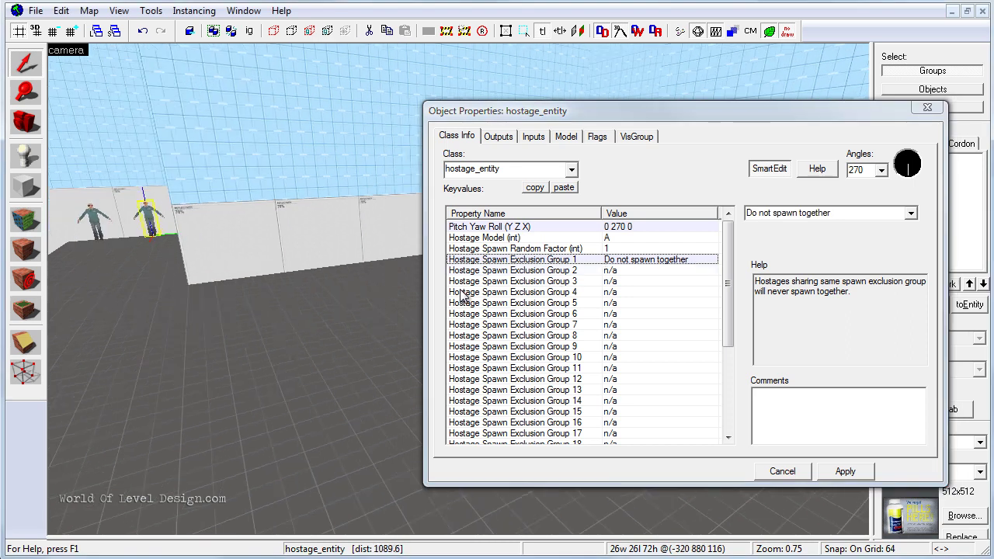
- Compare the exclusion groups of the two open-floor hostages, and reset the left one's Hostage Spawn Exclusion Group 1 to n/a
click(362, 281)
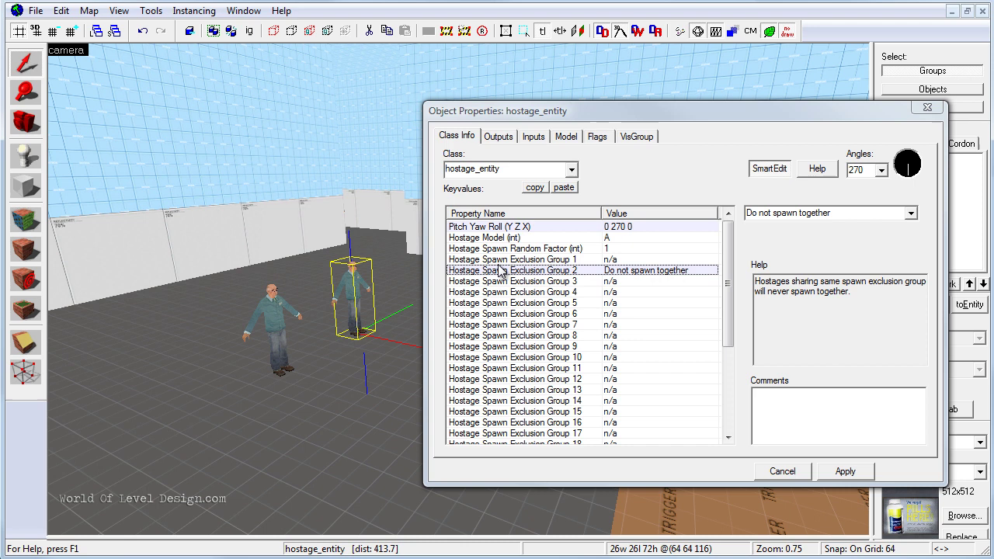
click(269, 314)
click(670, 260)
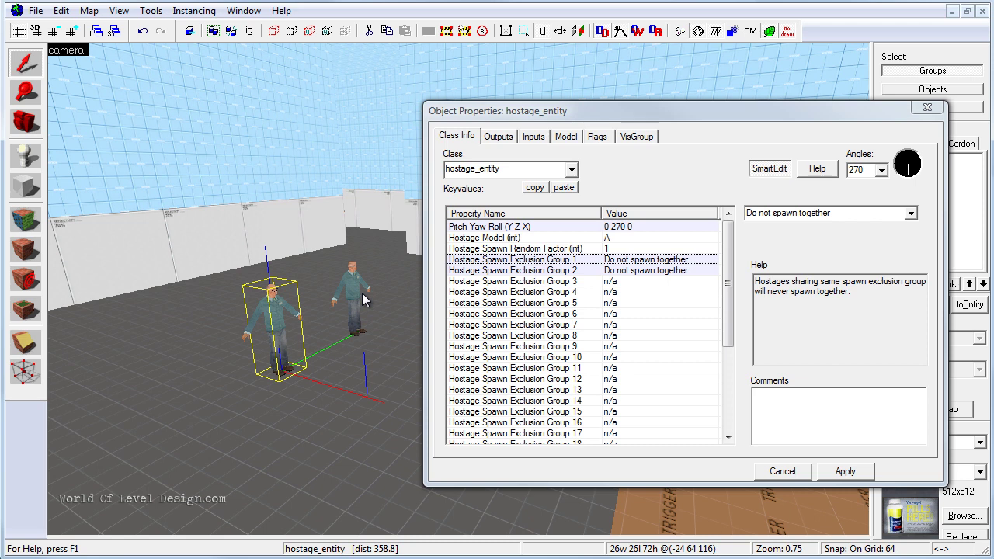
click(910, 213)
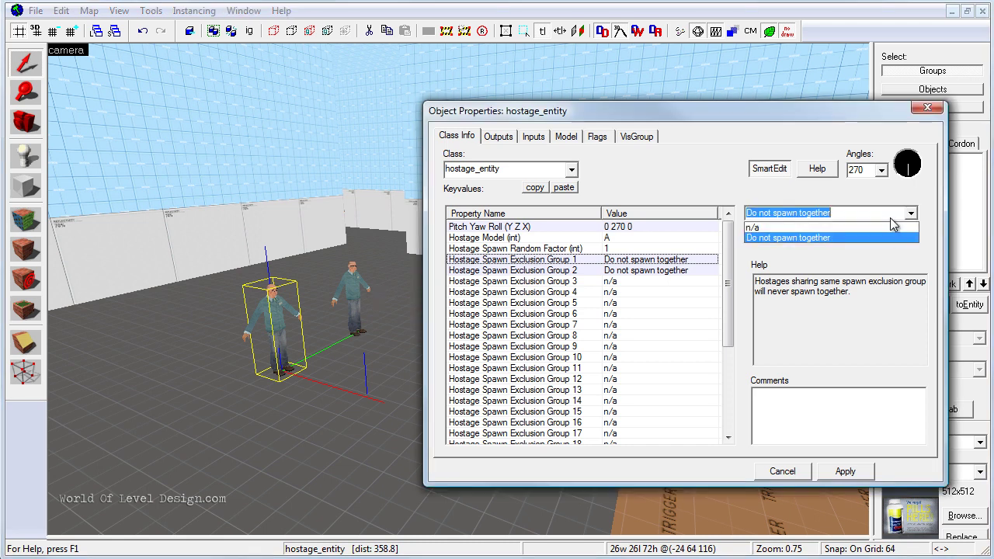
click(867, 222)
click(621, 281)
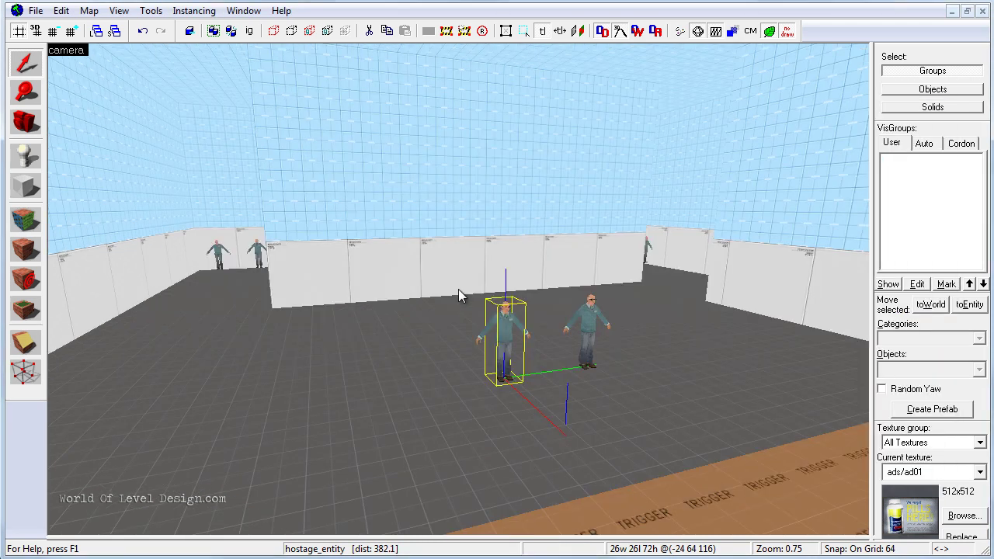
- Review the left recess hostage and both open-floor hostages, briefly opening the left open-floor hostage's properties
click(260, 252)
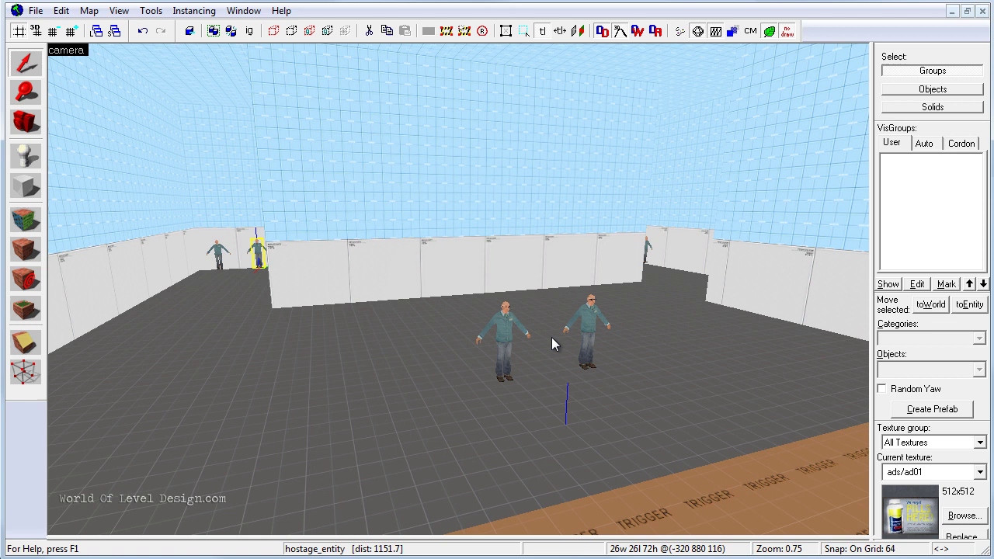
click(505, 330)
click(588, 321)
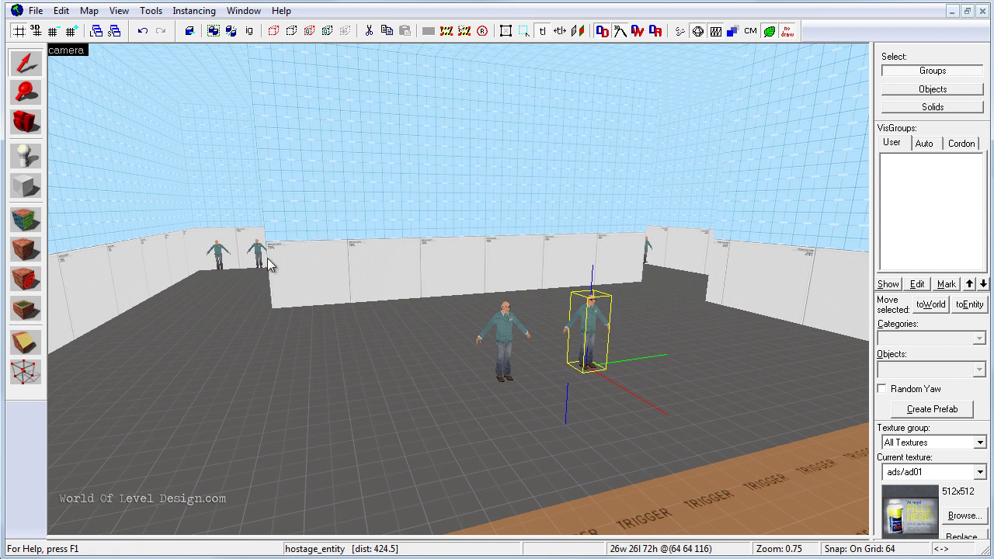
double_click(506, 334)
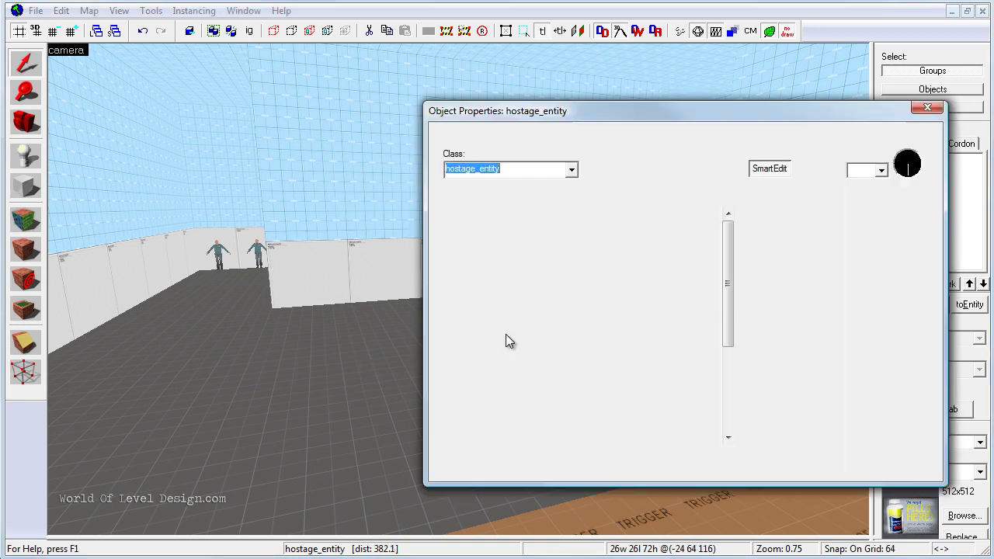
click(927, 107)
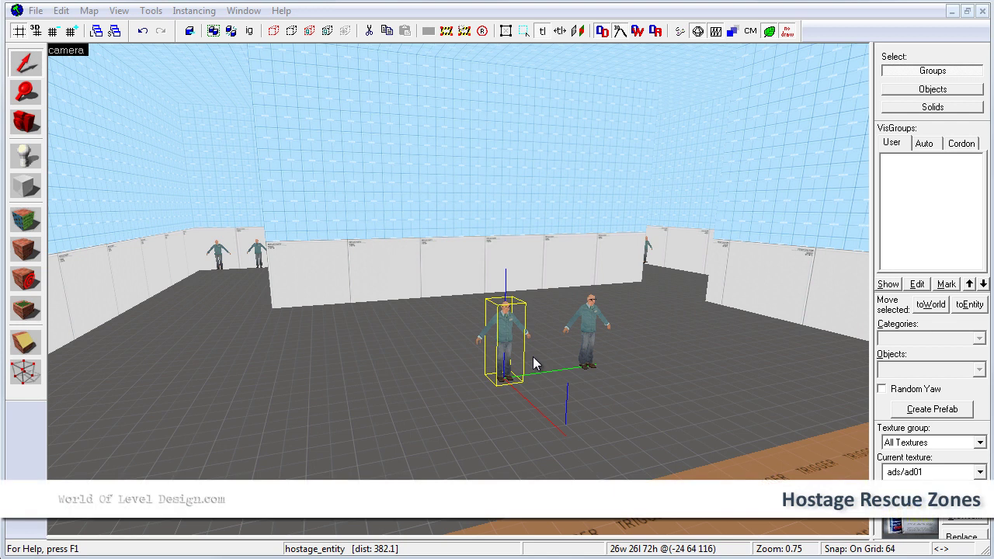
- Activate the Block tool and choose tools/toolstrigger as the current texture, filtering the textures by "trigger"
key(z)
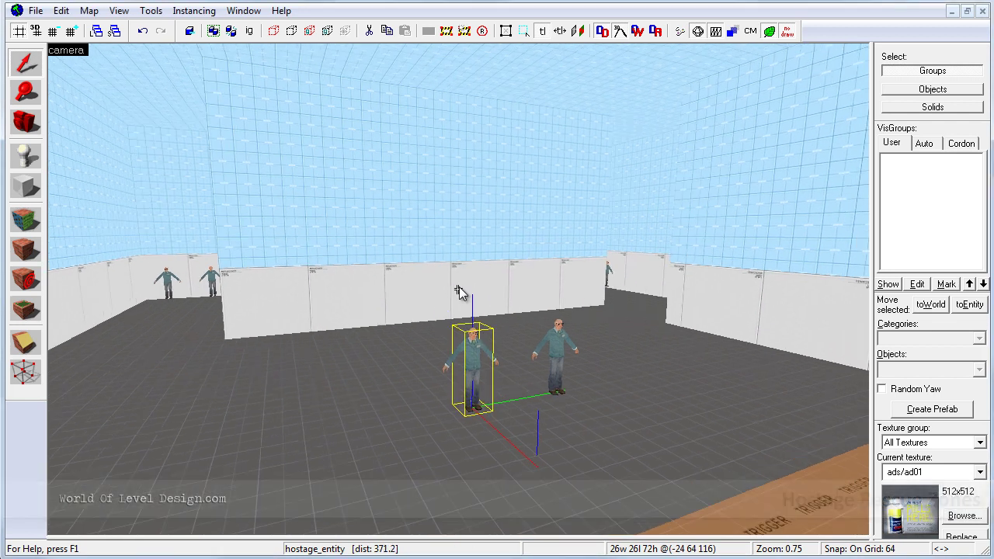
key(w)
key(s)
key(z)
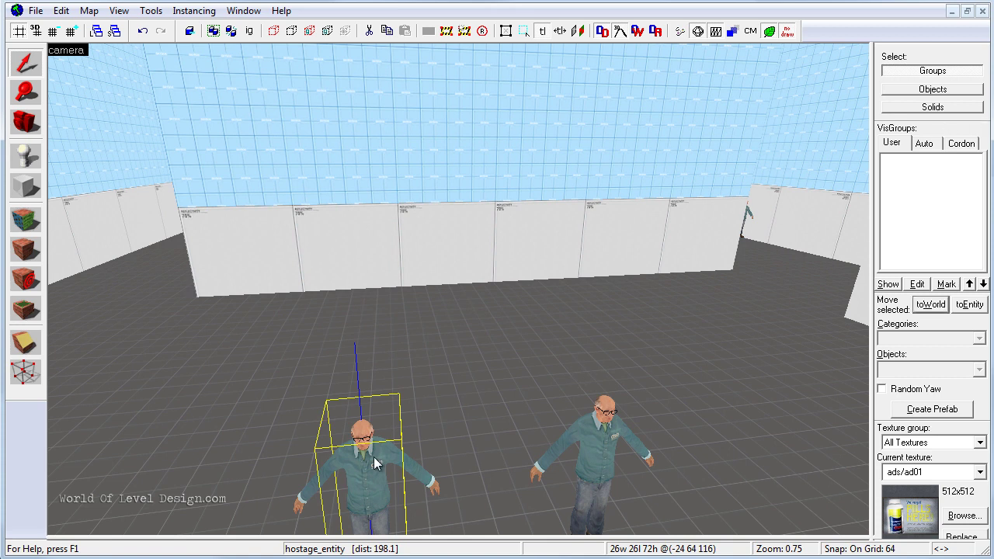
click(34, 191)
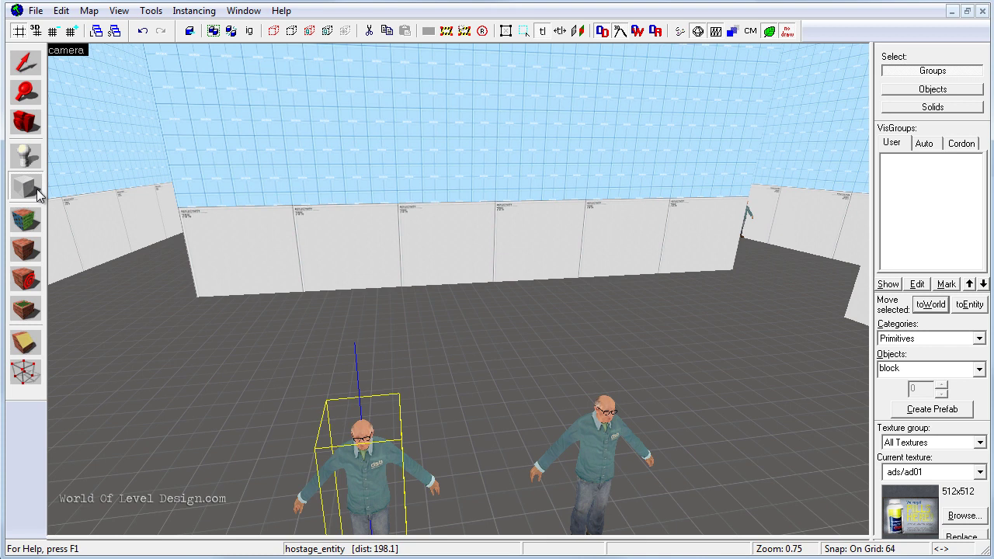
click(975, 519)
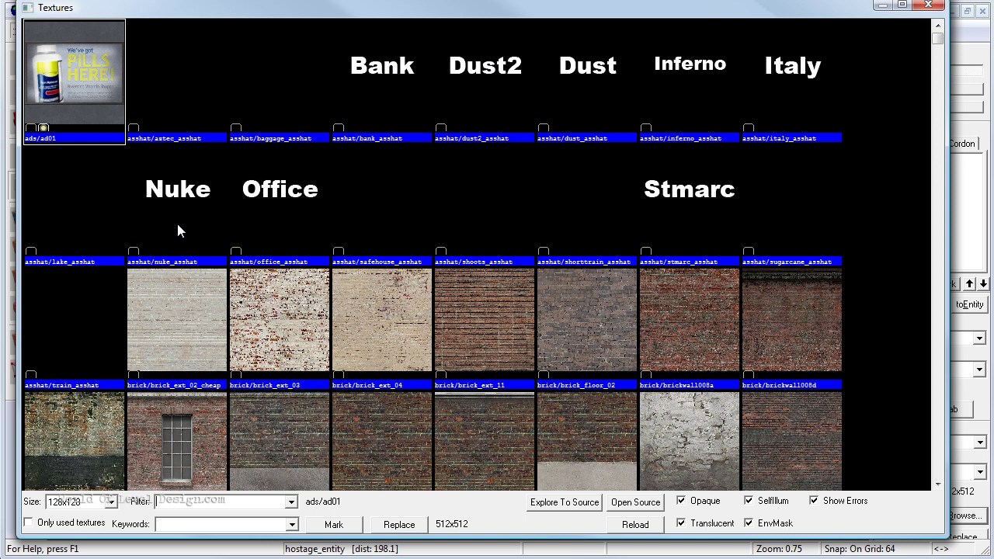
text(r)
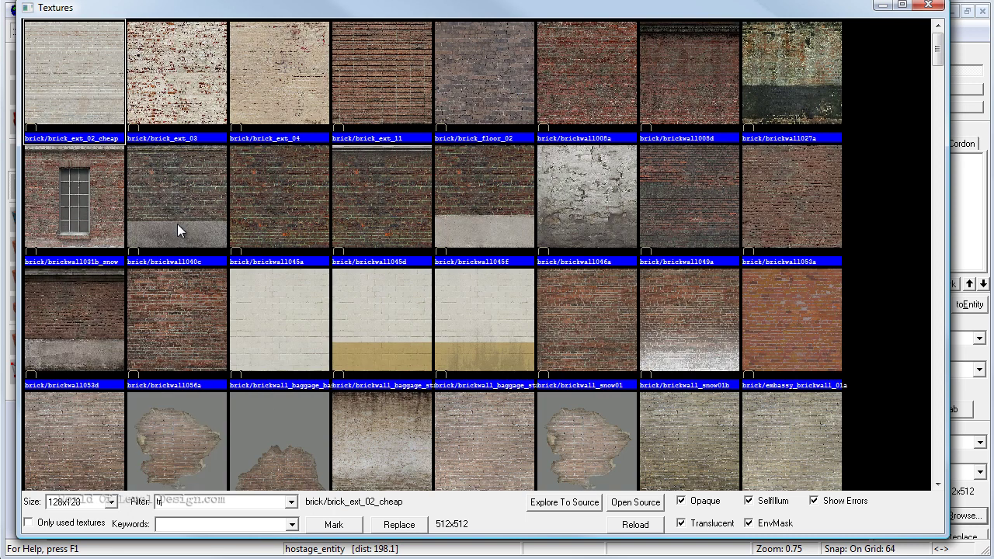
text(igger)
double_click(166, 68)
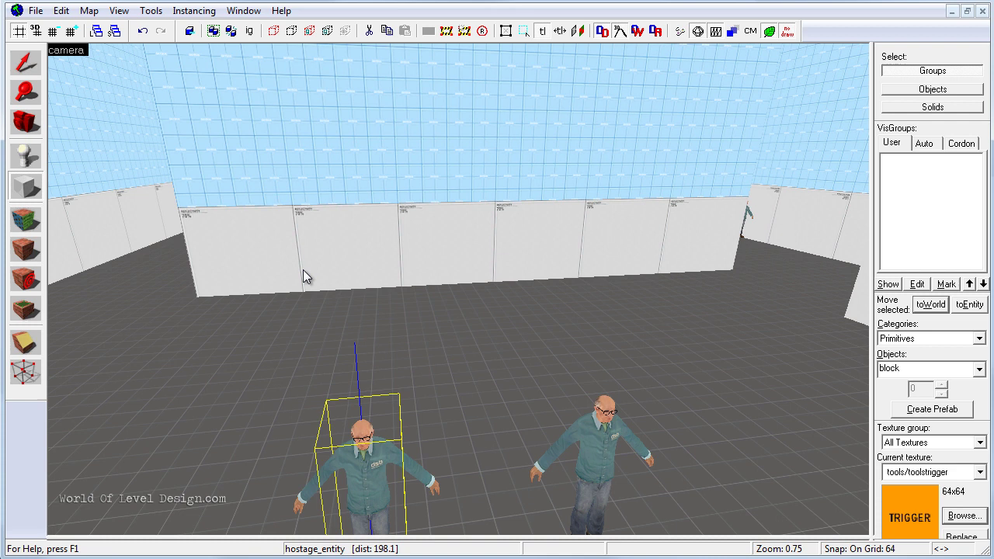
- Sketch a block outline 400 by 240 units on the open floor between the two hostages and the white wall
key(z)
key(z)
key(shift+z)
key(shift+z)
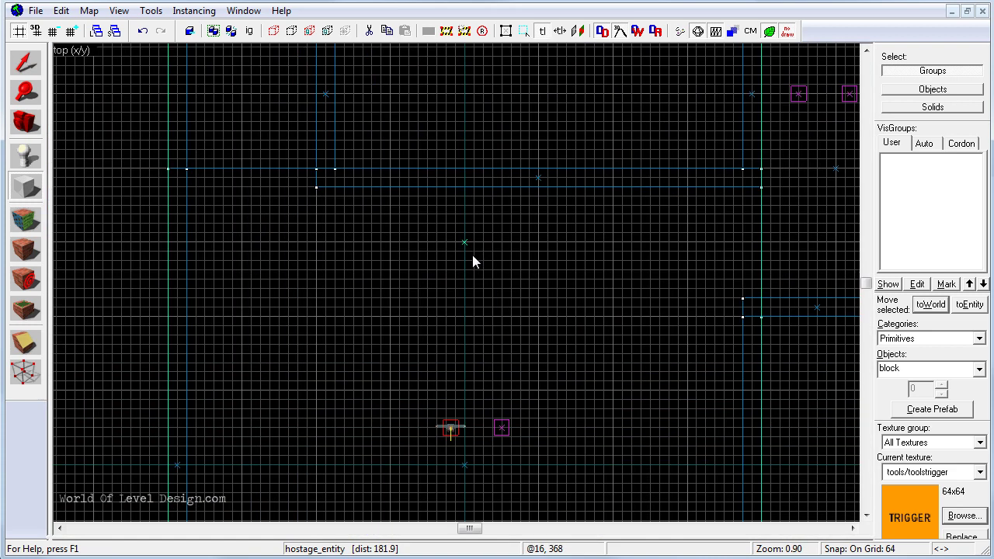
scroll(473, 256, up, 1)
drag(375, 173, 657, 333)
key(shift+z)
key(shift+z)
key(z)
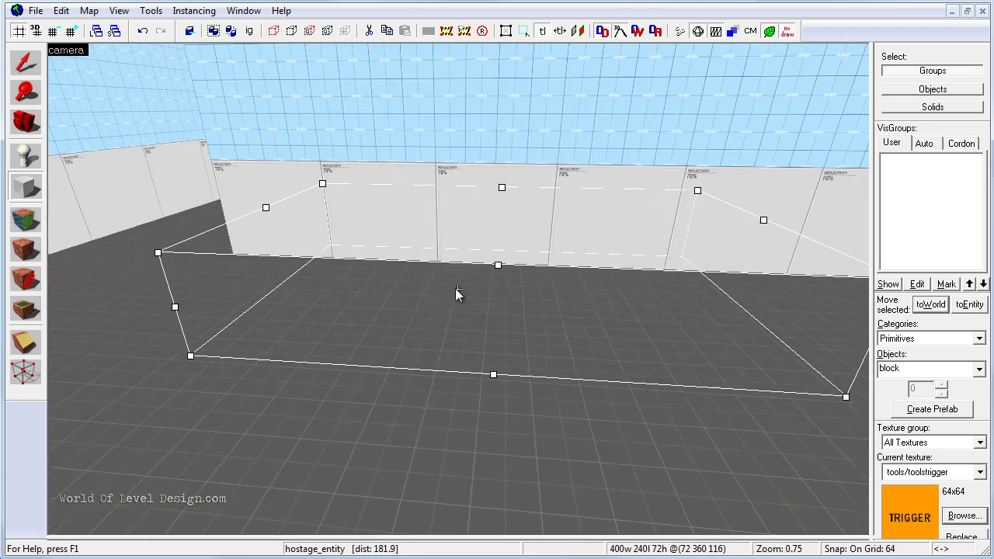
key(a)
key(s)
key(d)
key(d)
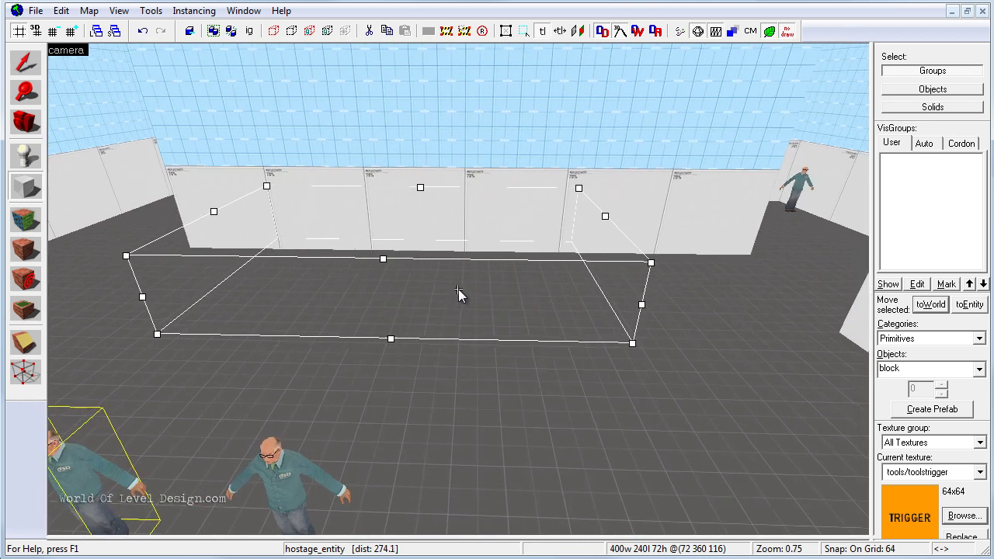
key(a)
- Extend the block outline down to the floor and upward to a height of 128 units, and create the trigger-textured brush
key(shift+z)
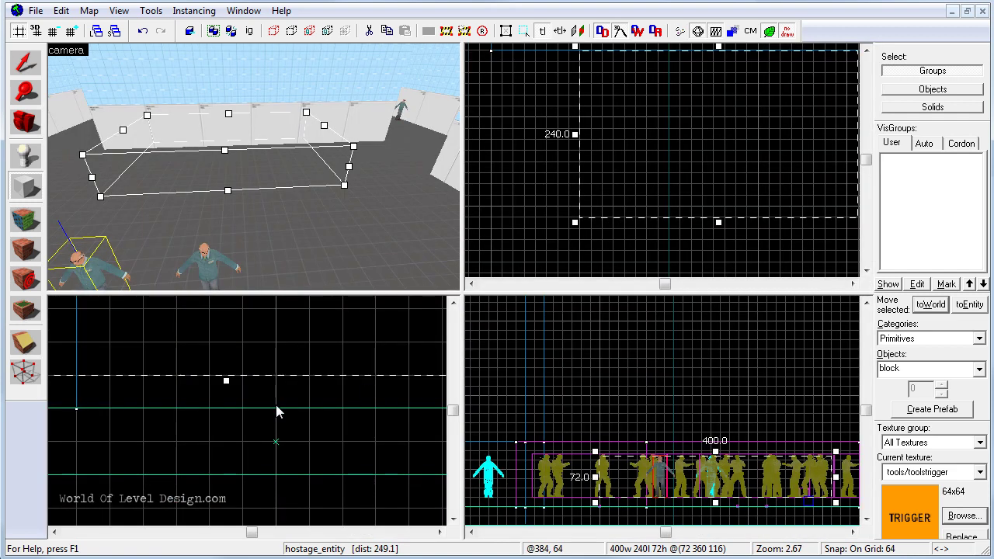
key(shift+z)
drag(431, 257, 435, 284)
key(ctrl+e)
drag(476, 201, 503, 150)
scroll(547, 206, down, 2)
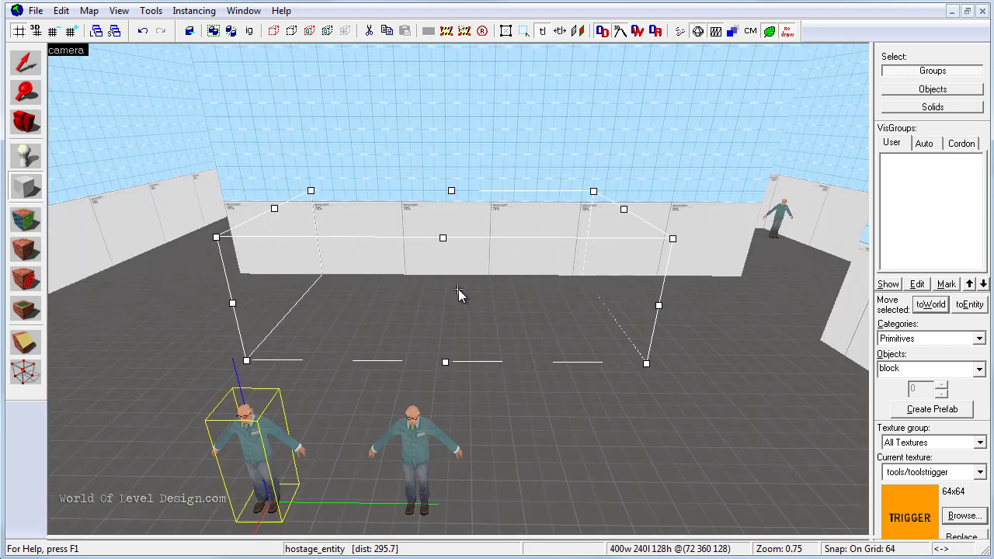
key(a)
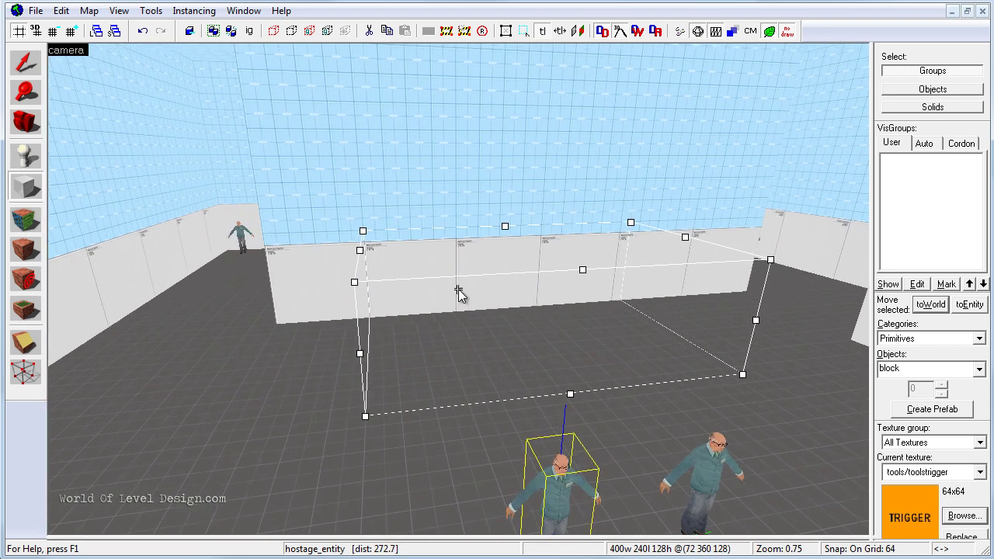
key(d)
key(w)
key(z)
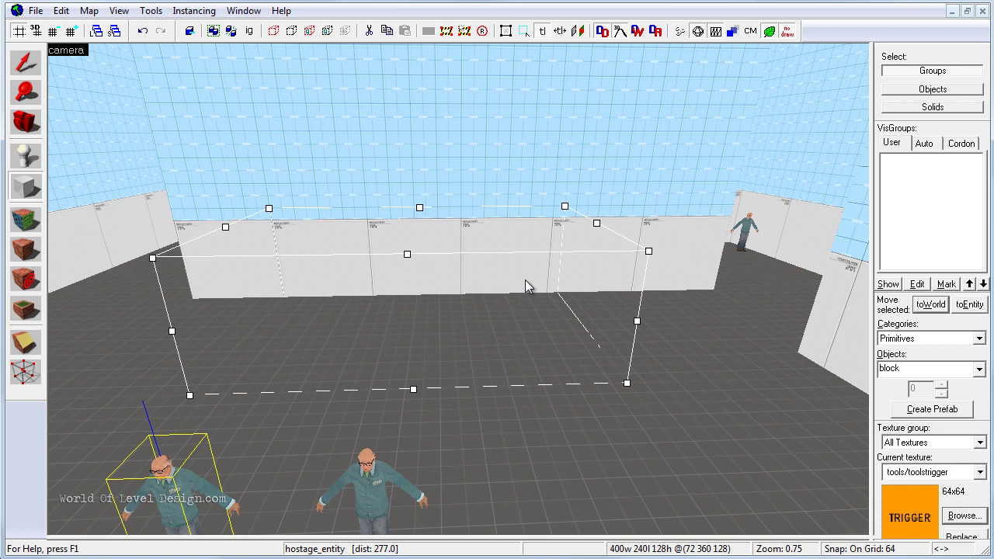
key(Return)
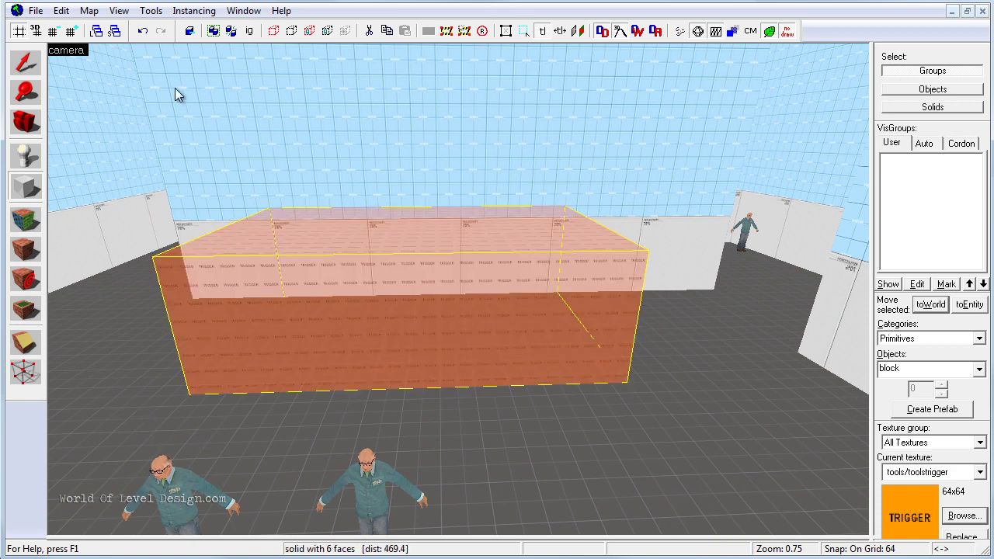
key(shift+s)
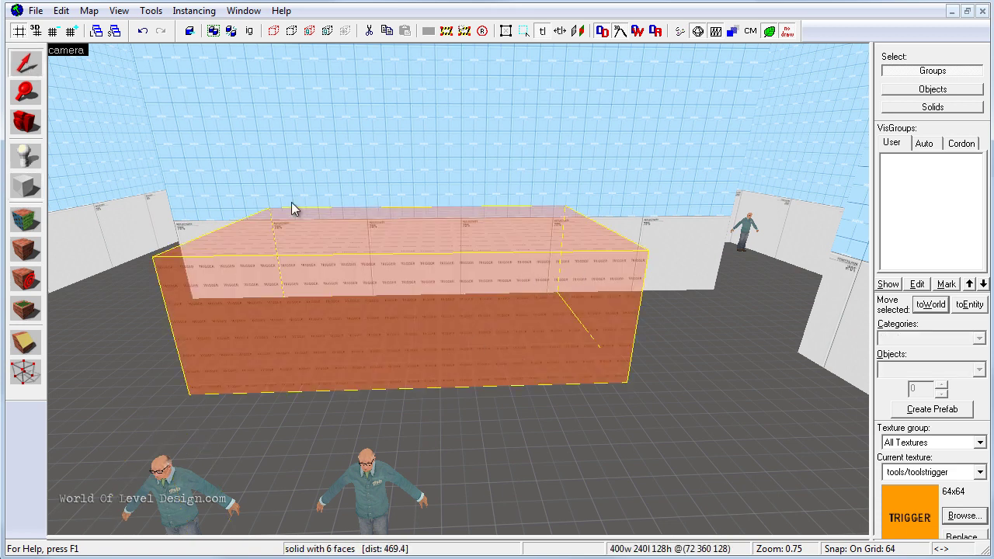
double_click(406, 304)
click(927, 107)
key(z)
key(d)
key(a)
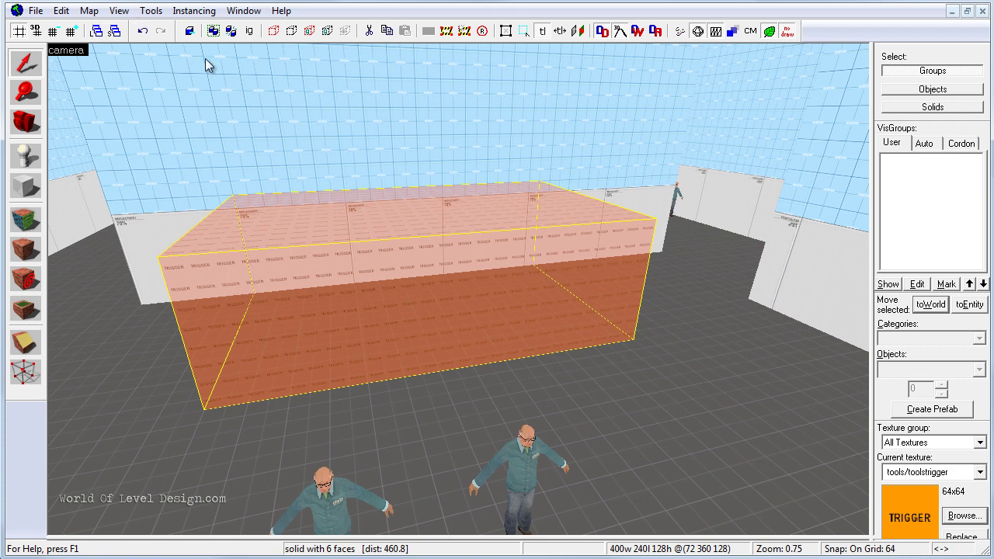
- Tie the trigger brush to an entity, set its class to func_hostage_rescue and apply the change
click(150, 10)
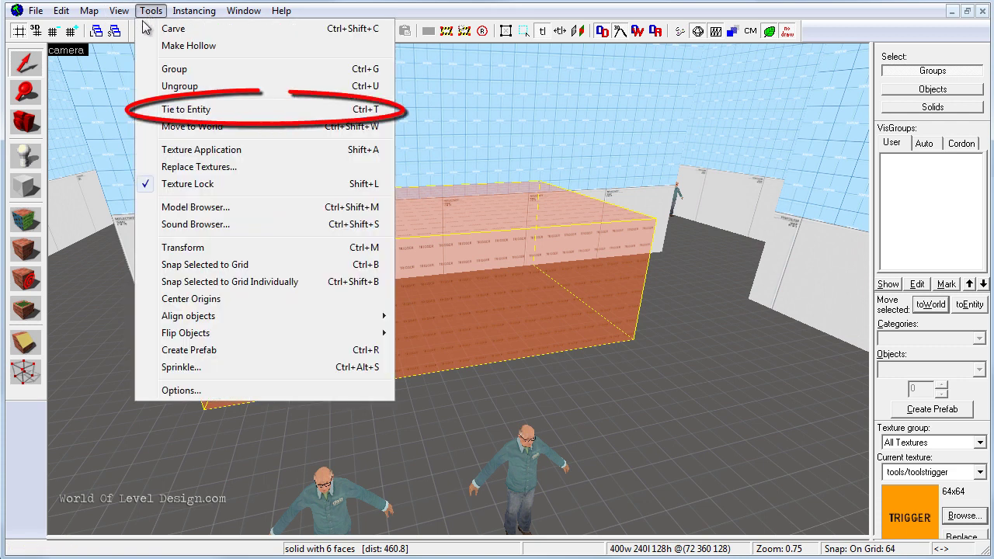
click(386, 112)
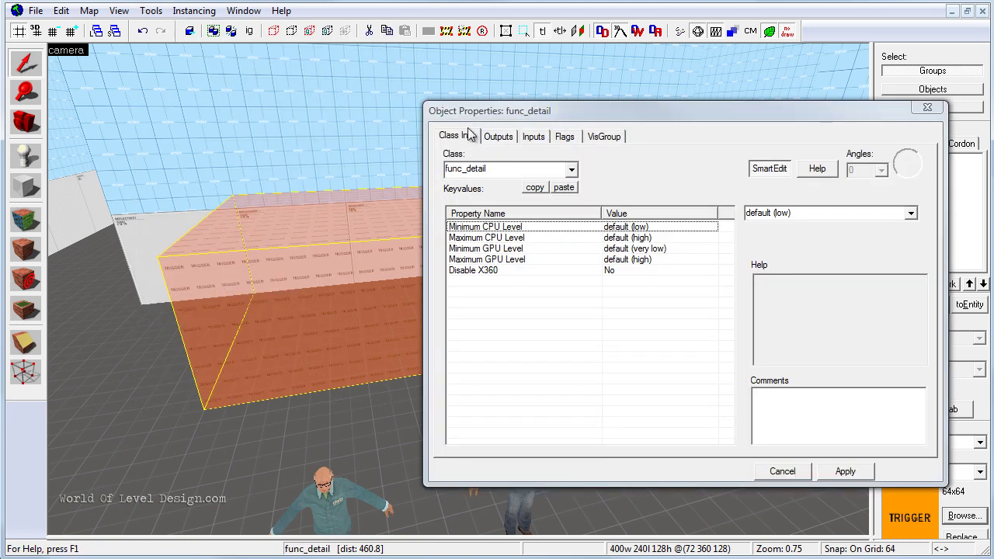
click(572, 170)
text(host)
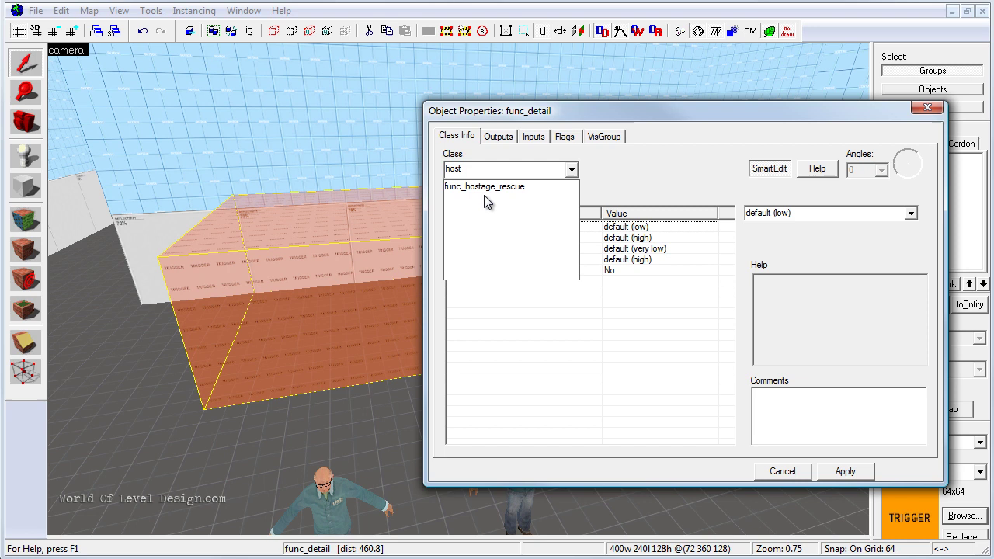
click(502, 188)
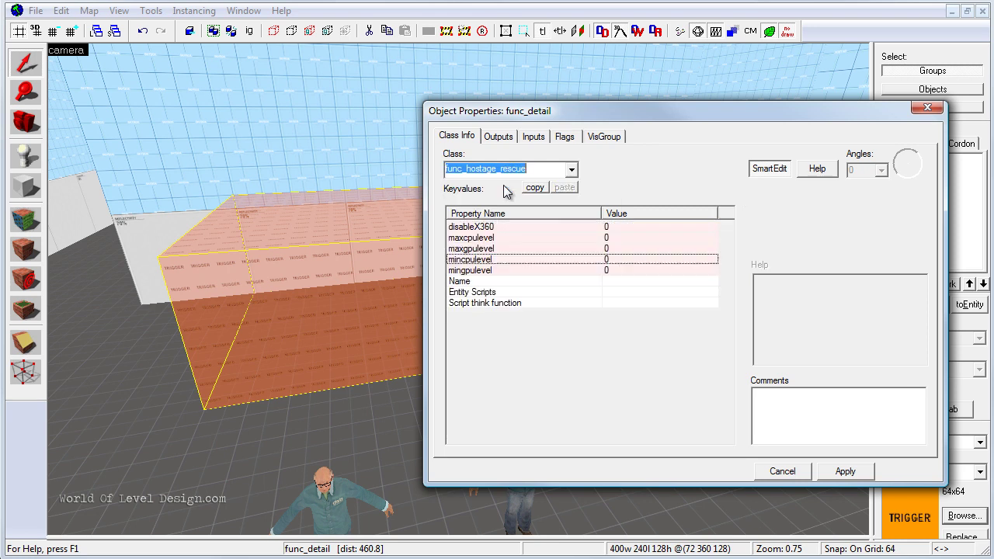
click(845, 472)
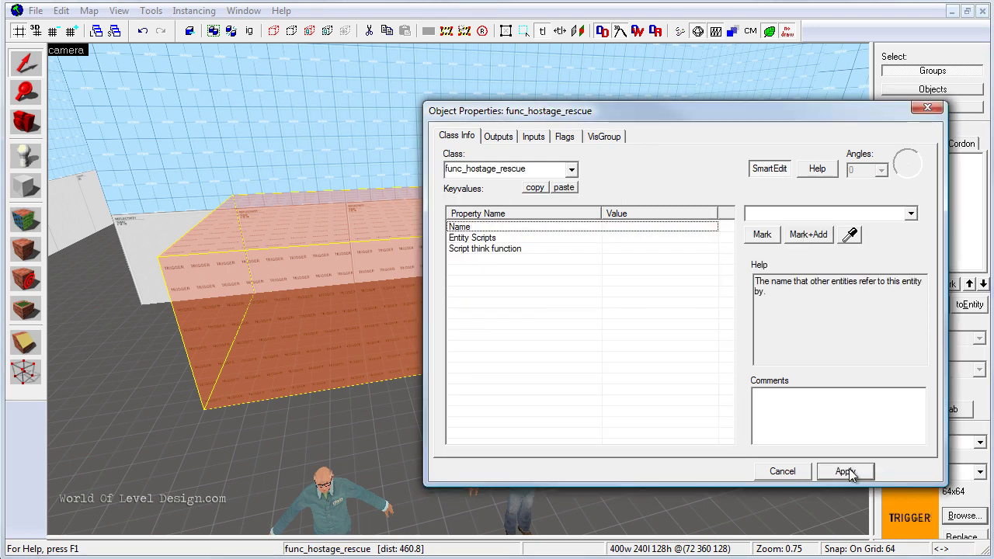
click(927, 107)
- Examine the hostage rescue zone from several angles, including its position relative to the open-floor hostages
key(z)
key(s)
key(a)
key(w)
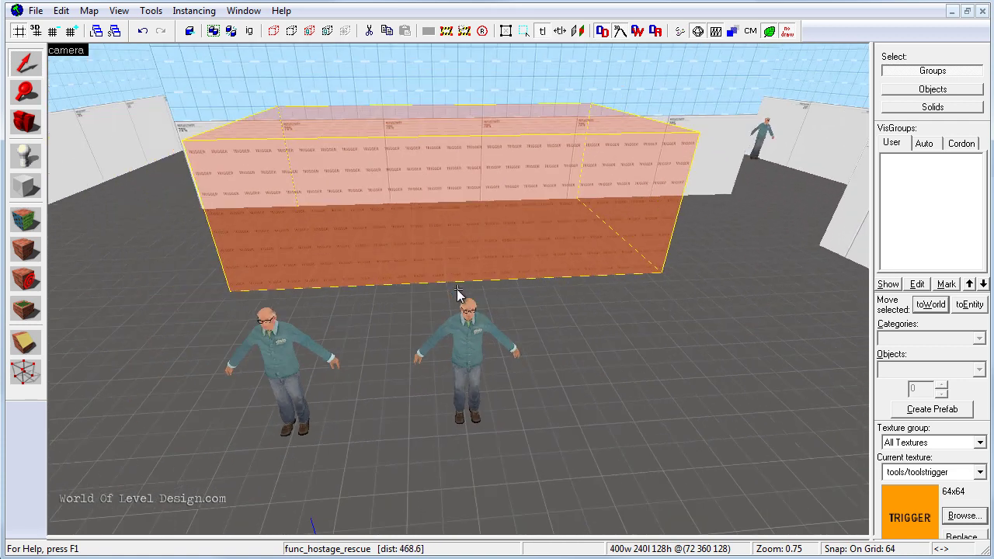
key(s)
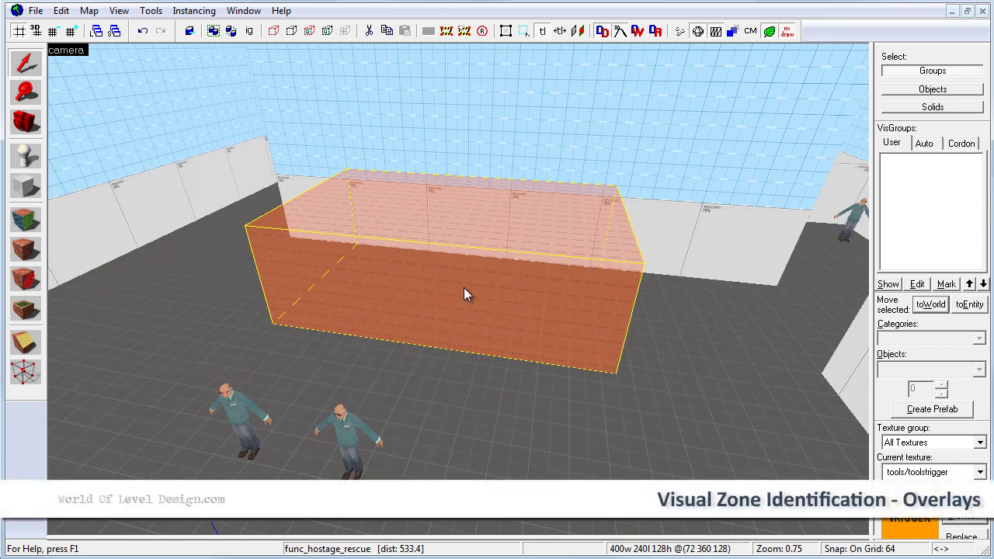
key(a)
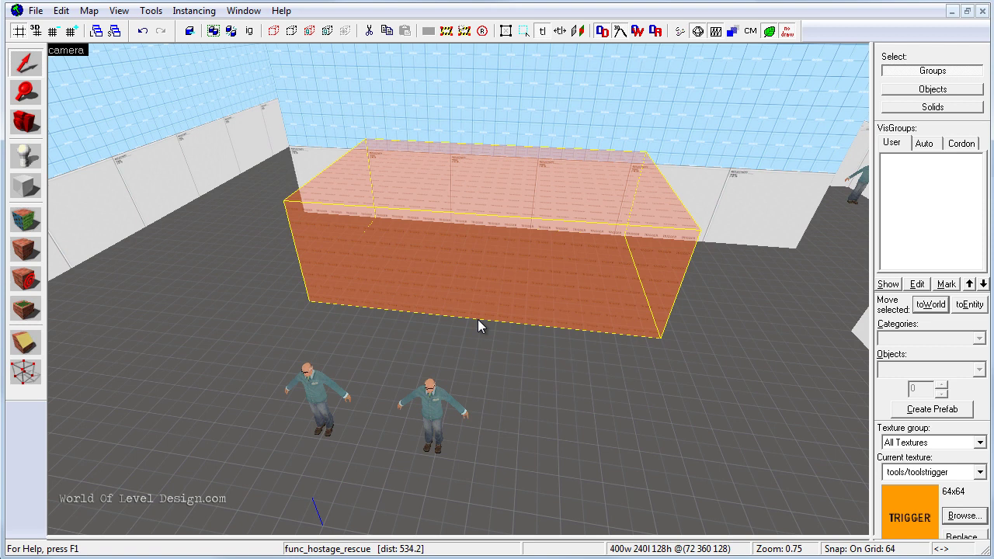
key(z)
key(d)
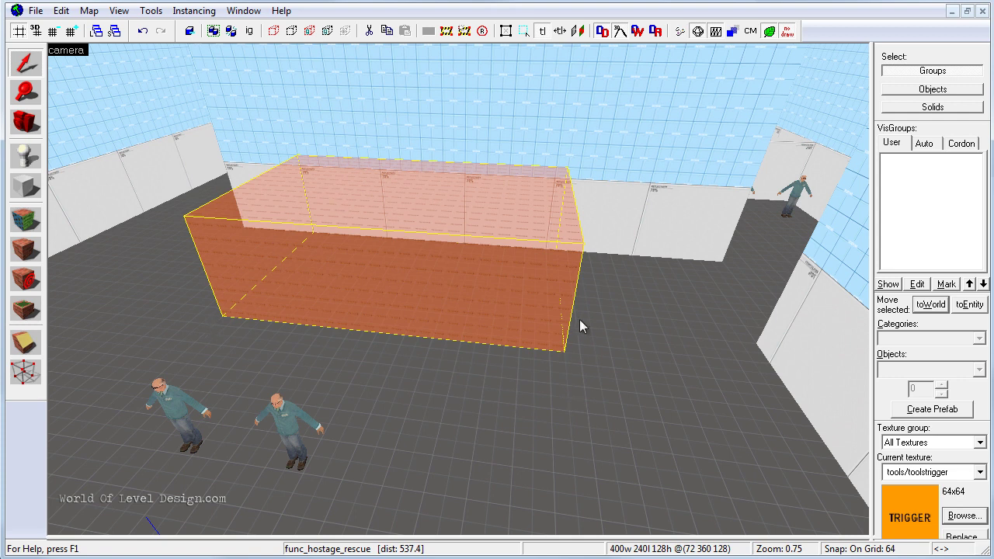
- Activate the Overlay tool, choose the decals/militiahostagerescue texture by filtering for "rescue", and clear the selection to reach the floor
click(25, 310)
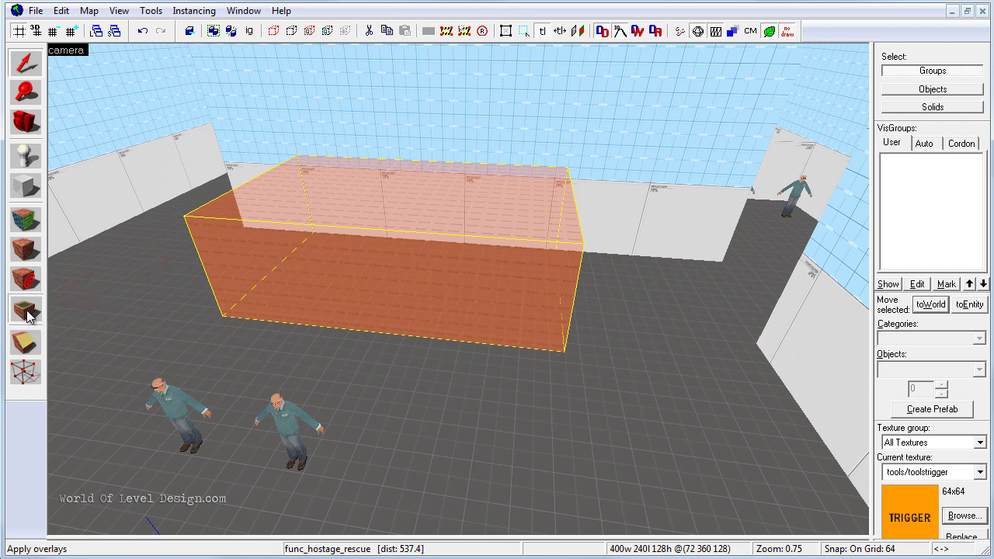
click(964, 516)
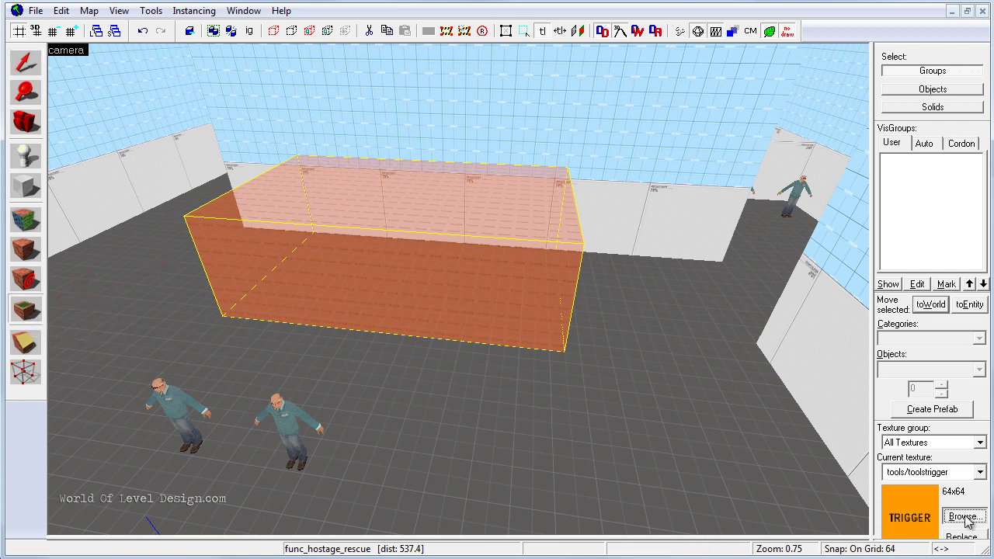
key(BackSpace)
text(r)
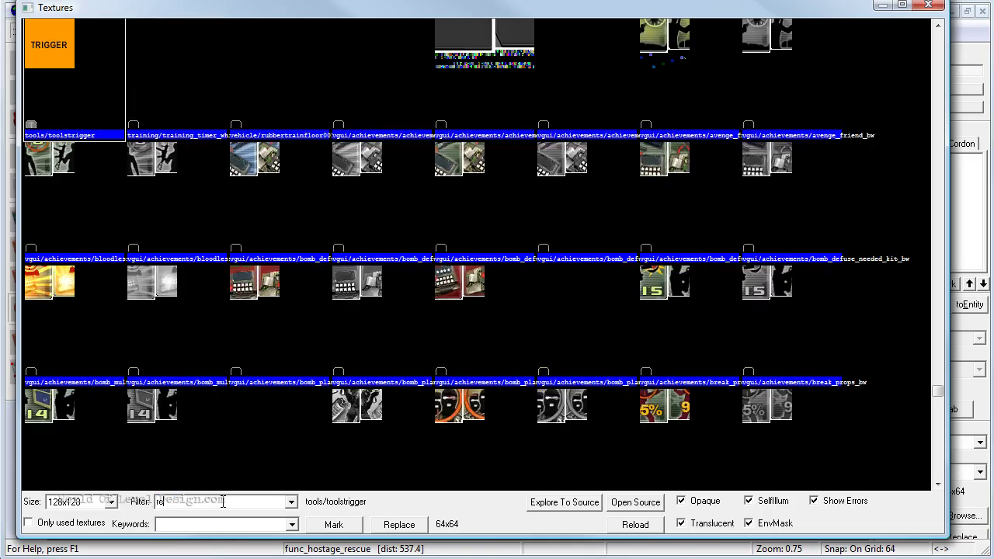
text(escue)
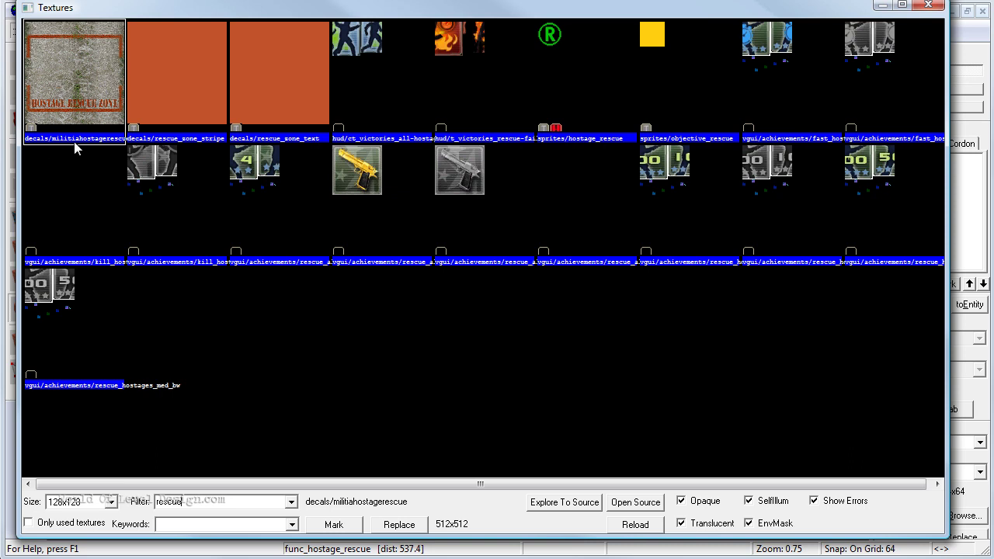
double_click(78, 83)
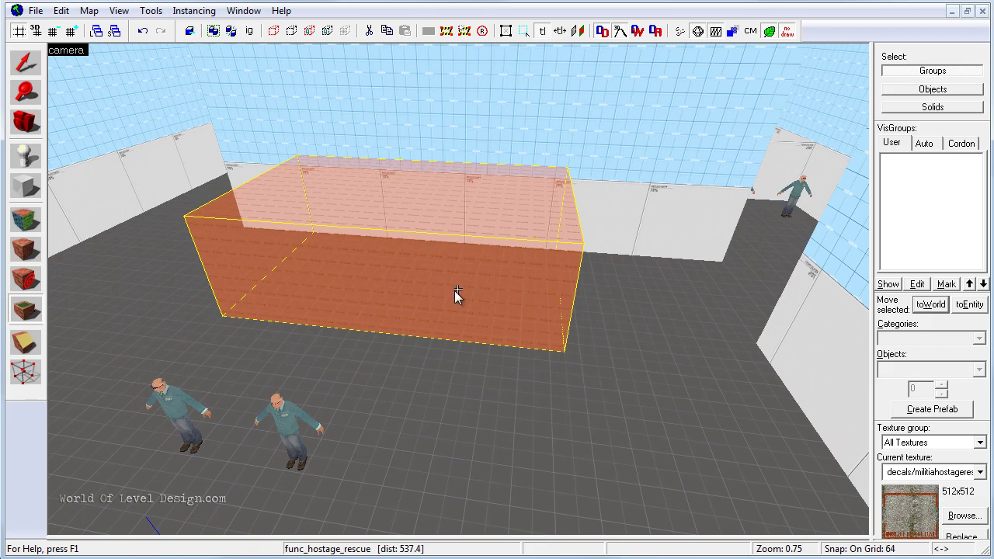
key(Escape)
key(w)
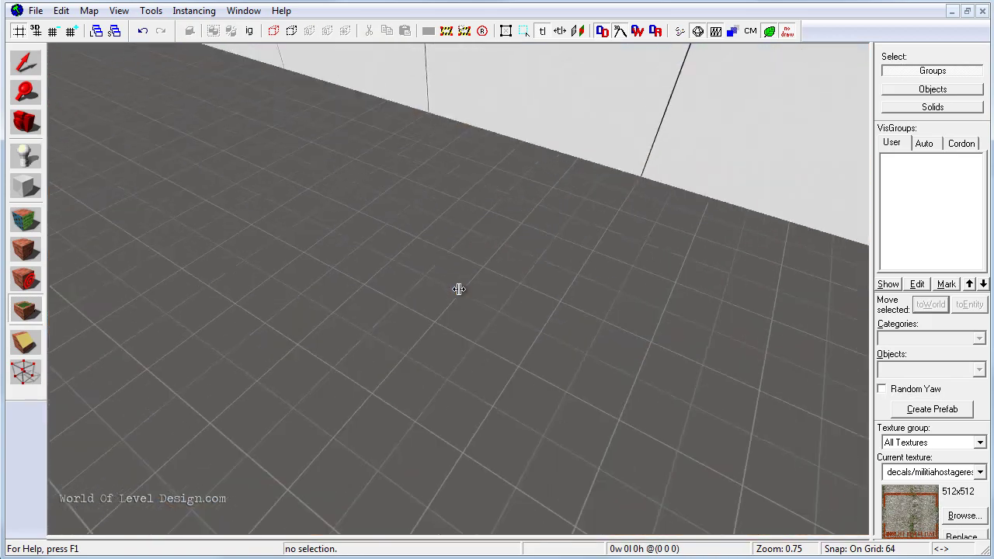
- Place a hostage rescue zone overlay on the open floor just beside the short end of the trigger brush
key(s)
key(w)
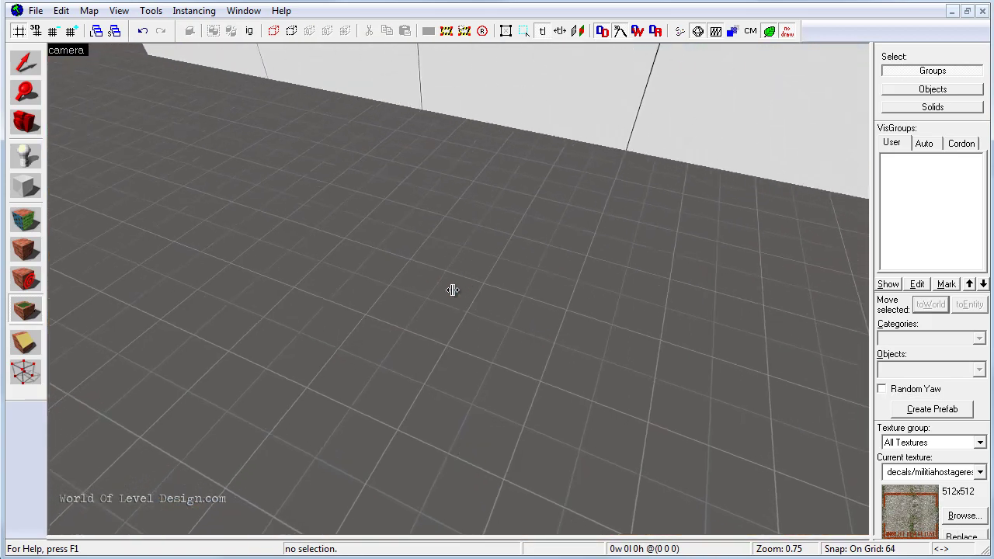
scroll(459, 289, down, 5)
scroll(459, 289, up, 5)
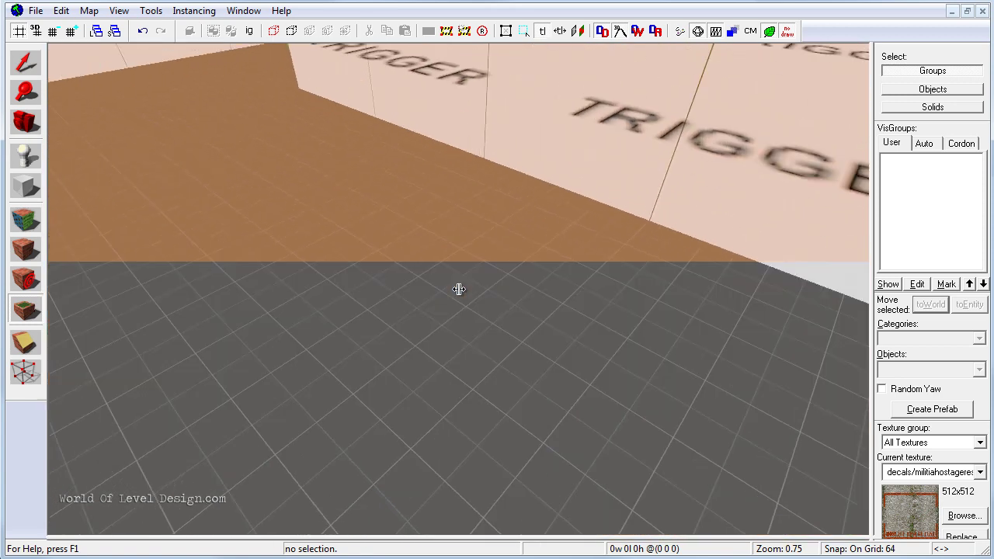
scroll(458, 289, down, 2)
scroll(388, 373, down, 5)
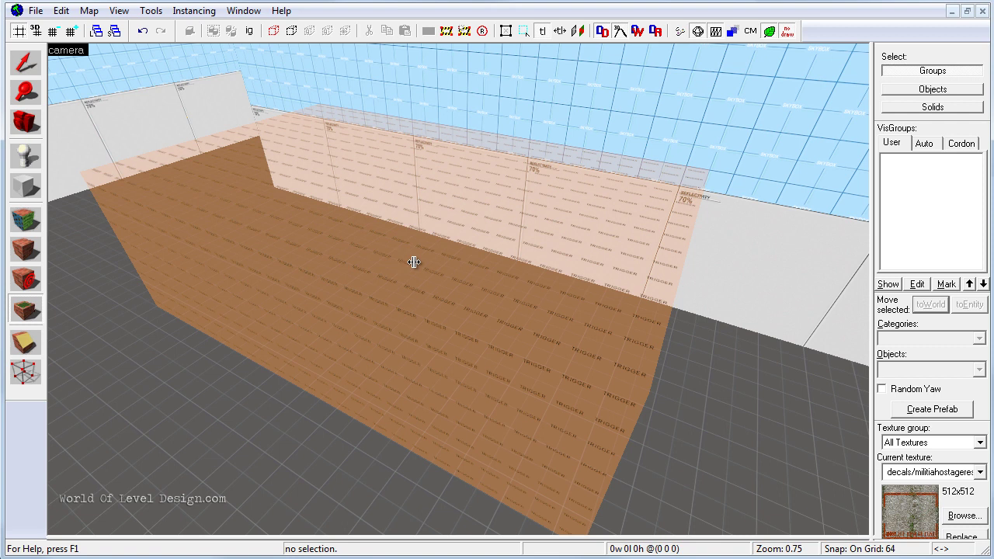
scroll(459, 288, up, 4)
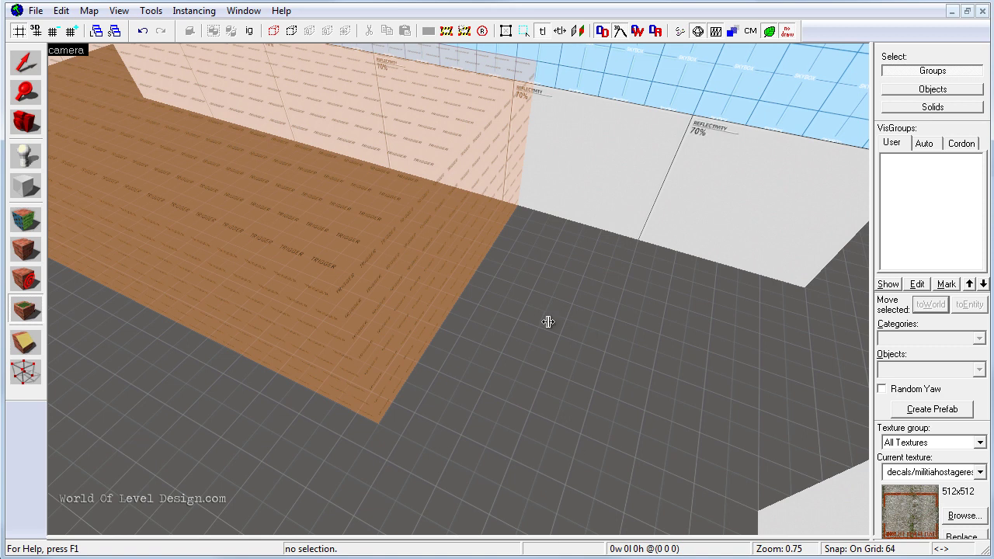
click(524, 332)
- Move the hostage rescue overlay inside the trigger brush and inspect how its lettering lies on the floor
key(shift+z)
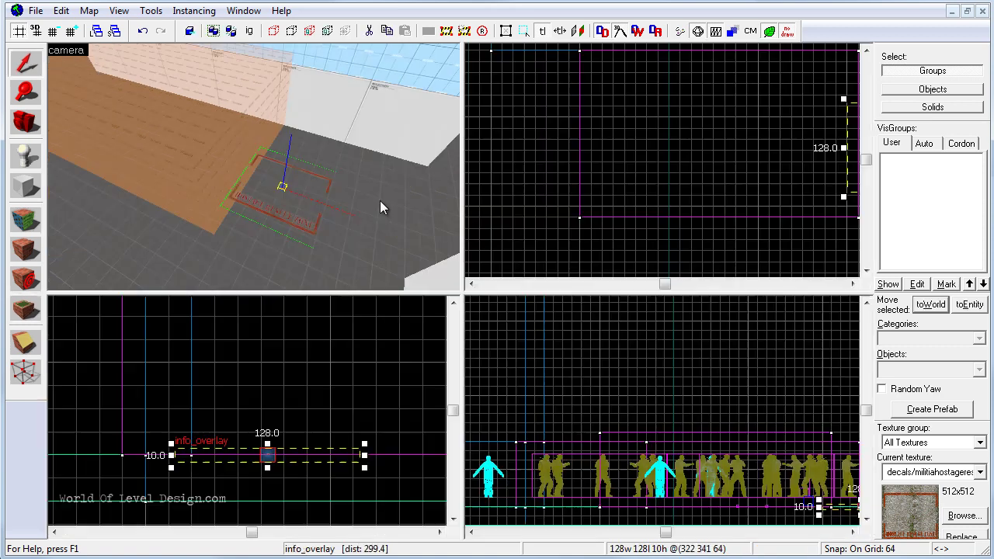
drag(754, 144, 561, 135)
key(shift+z)
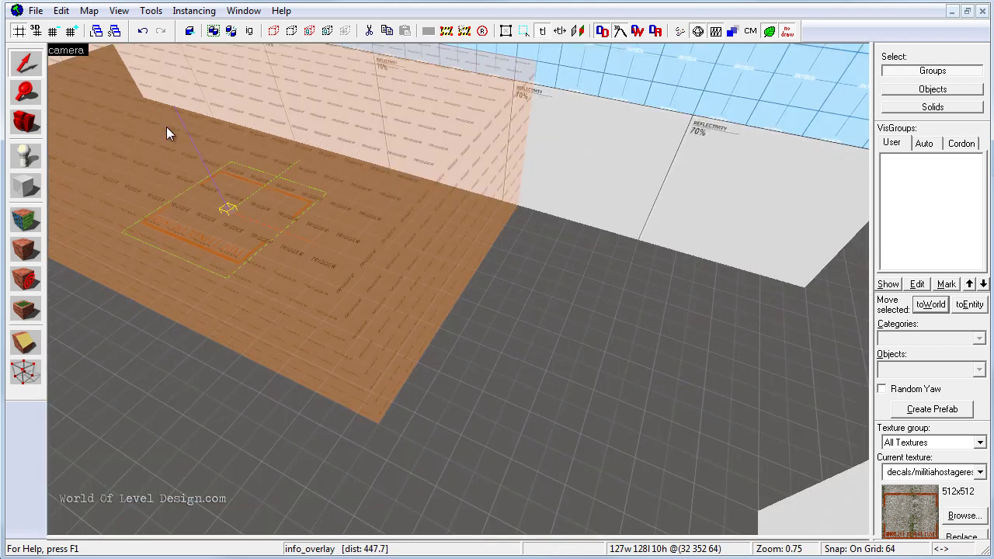
scroll(459, 291, up, 3)
scroll(459, 288, up, 10)
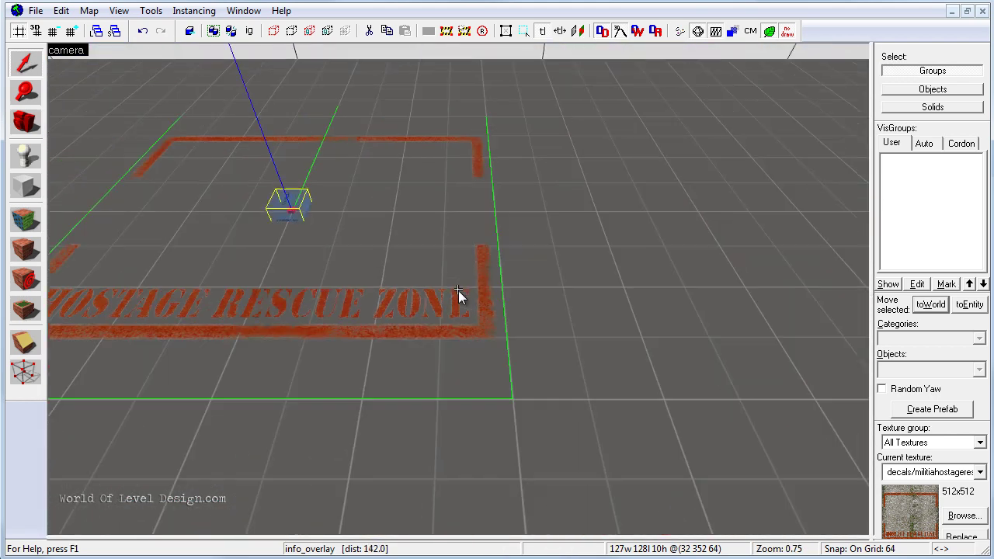
key(w)
key(s)
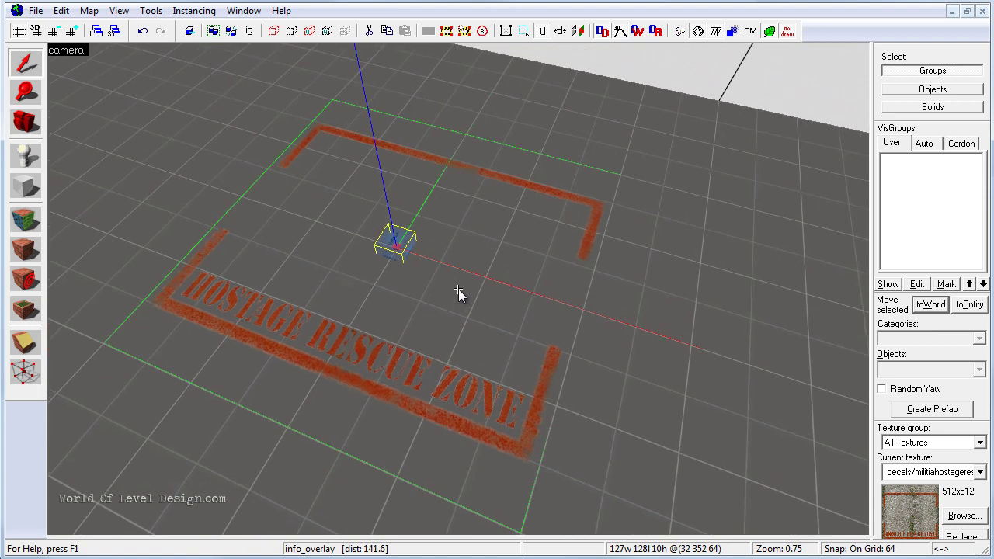
scroll(459, 289, down, 8)
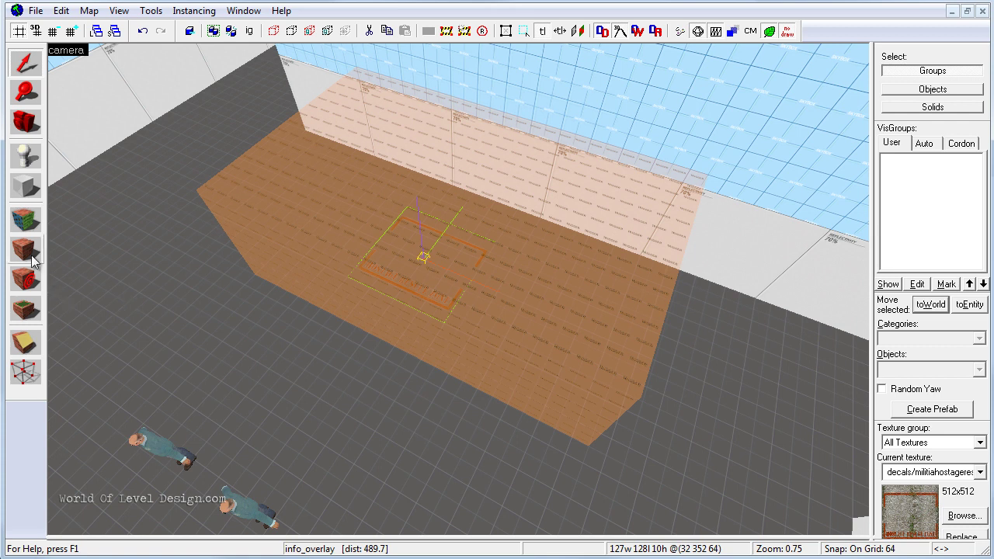
- Choose the decals/rescue_zone_stripe texture and place two stripe overlays along the trigger brush's long edge facing the hostages
click(33, 311)
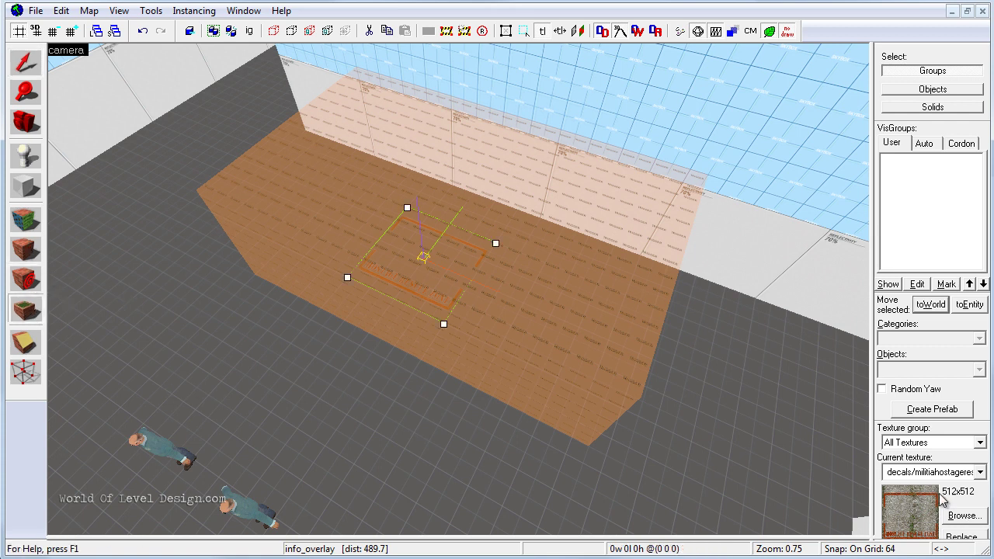
click(963, 515)
click(179, 94)
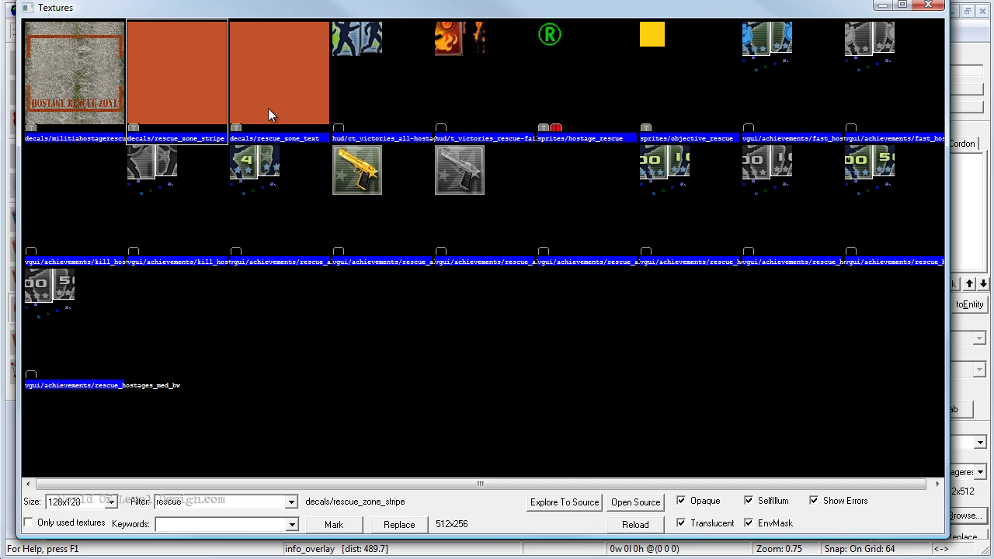
double_click(179, 99)
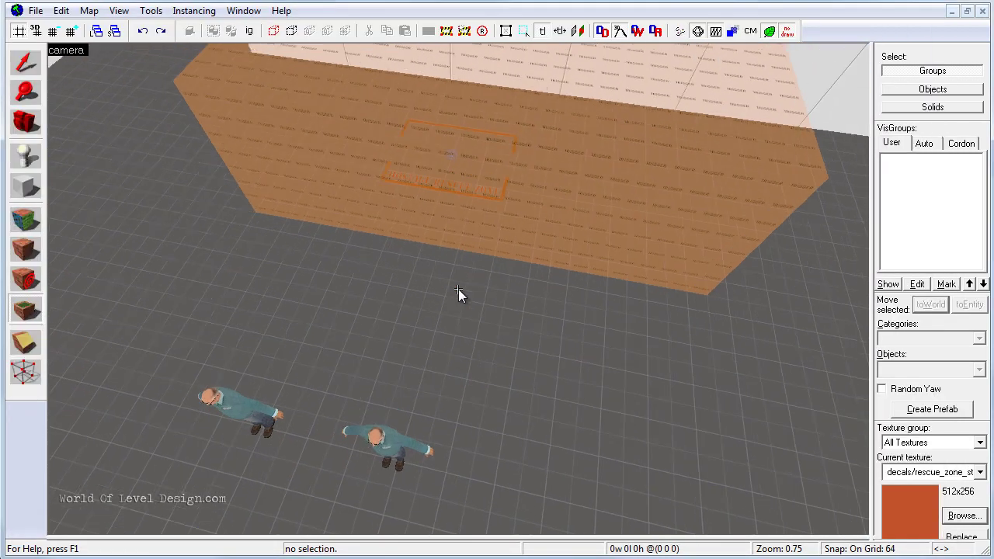
click(309, 231)
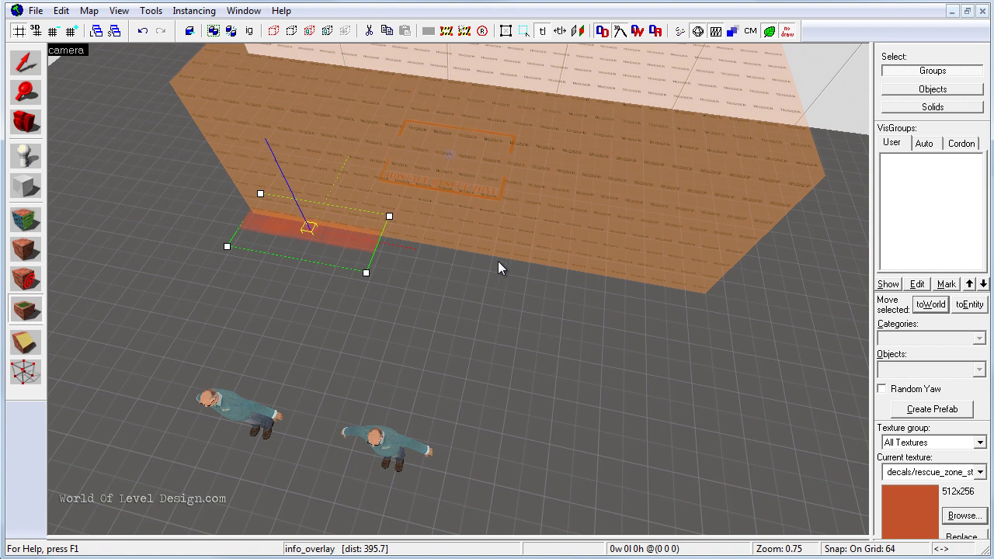
click(605, 286)
click(25, 62)
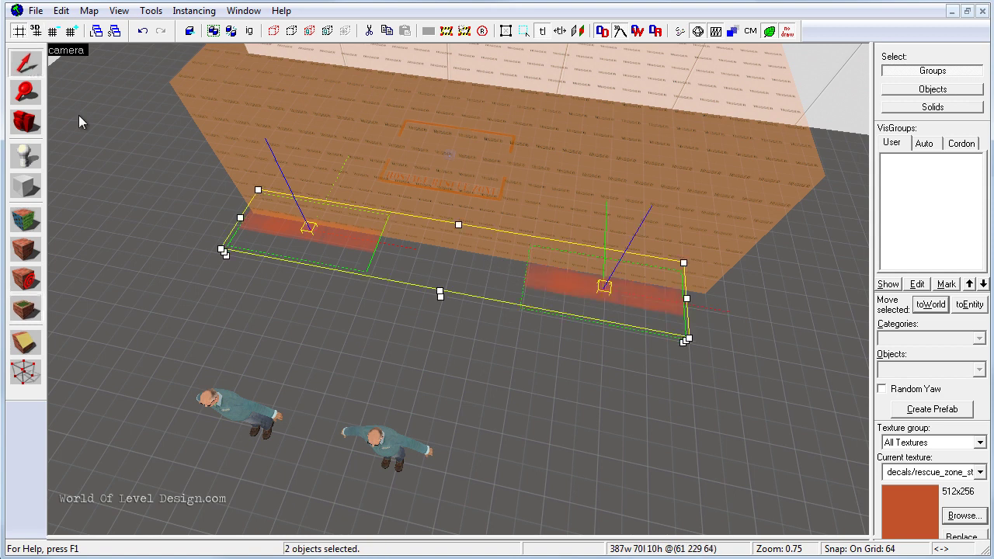
key(Escape)
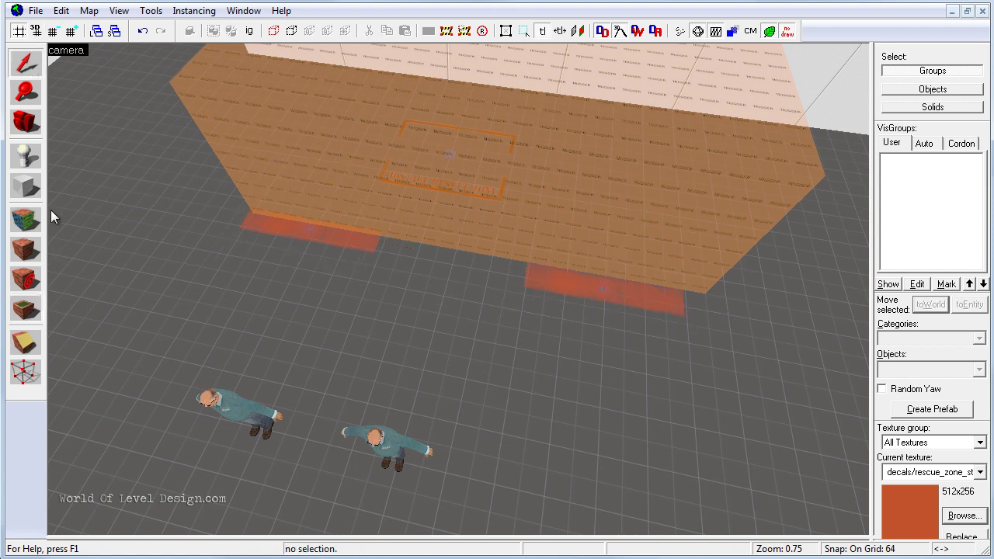
- Choose the decals/rescue_zone_text texture and place one text overlay at each short end of the trigger brush
click(32, 314)
click(964, 515)
double_click(268, 98)
key(z)
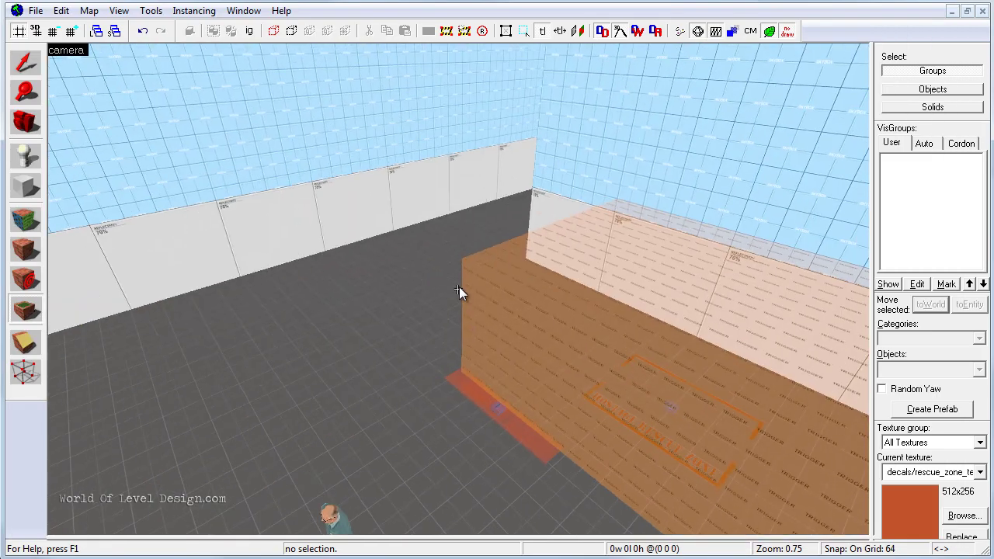
key(w)
key(w)
key(z)
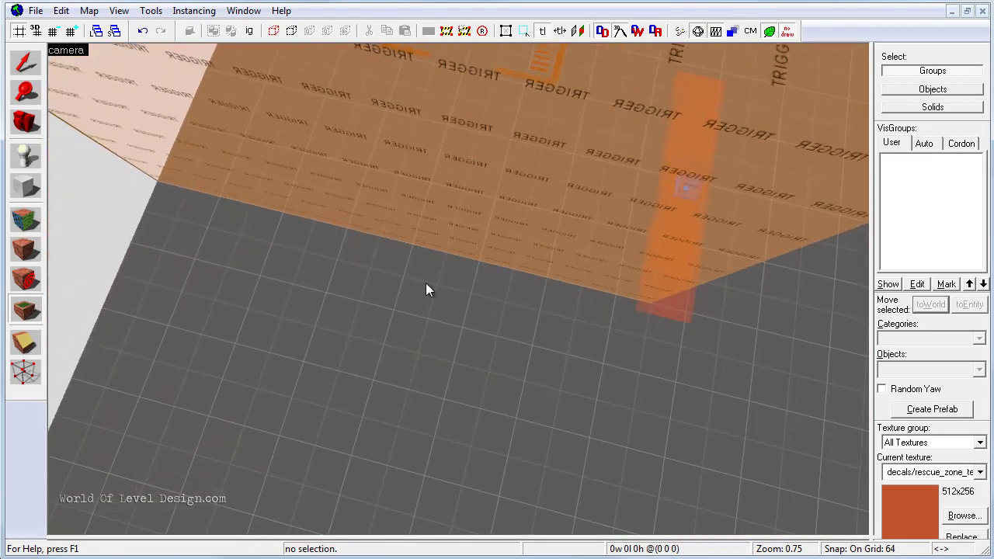
click(376, 282)
key(z)
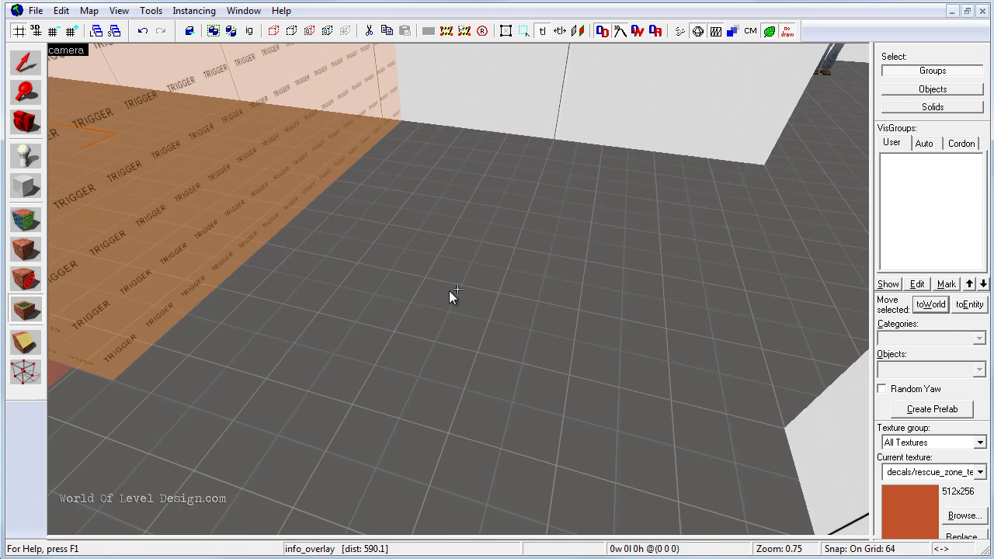
key(z)
click(483, 224)
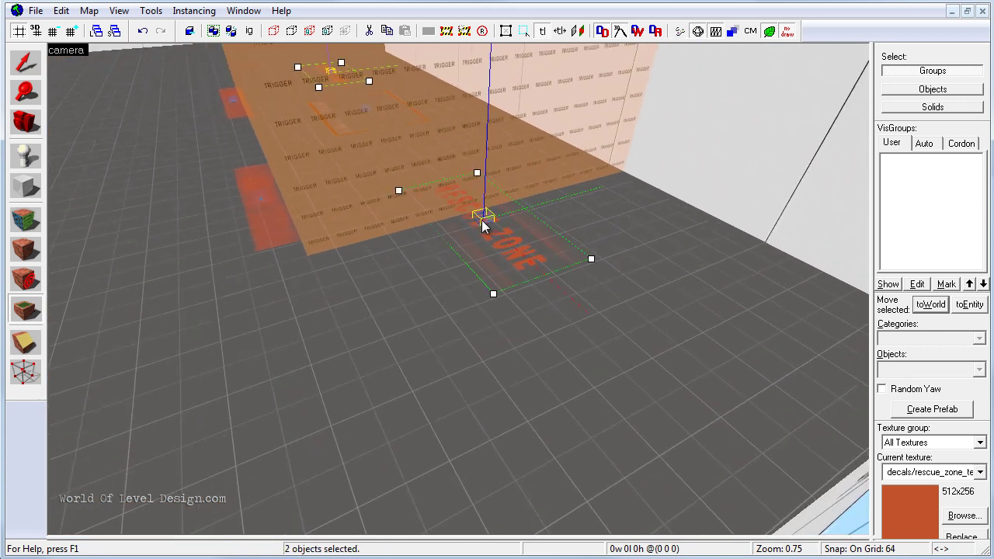
- Rotate the text overlay at the trigger brush's east end 90 degrees so it runs parallel to the short edge
key(shift+s)
key(shift+z)
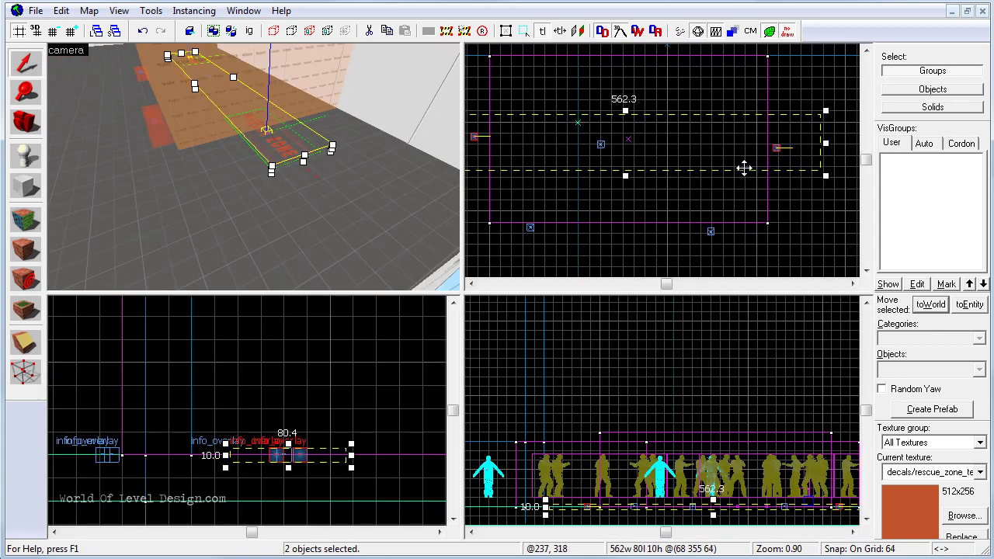
click(797, 160)
click(777, 148)
click(799, 142)
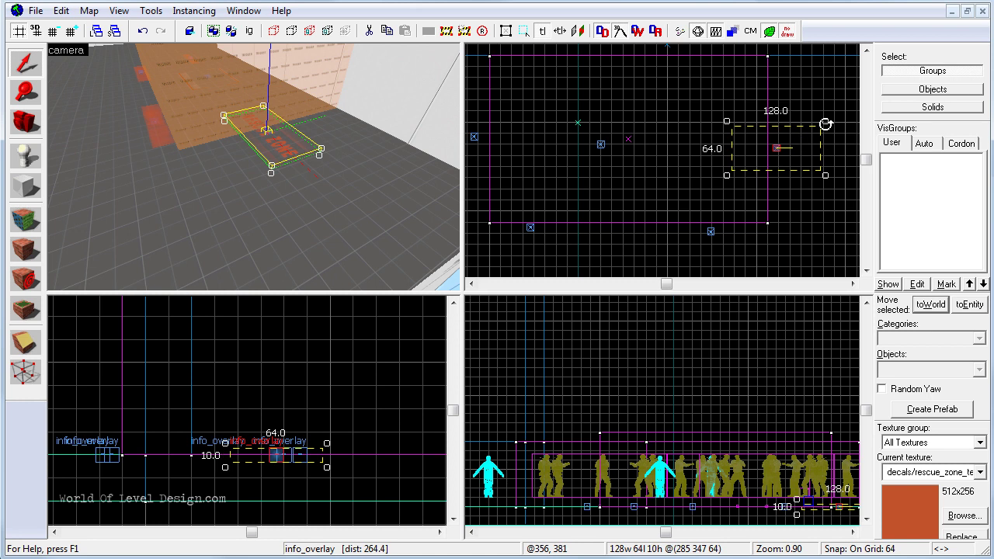
drag(826, 125, 749, 90)
key(z)
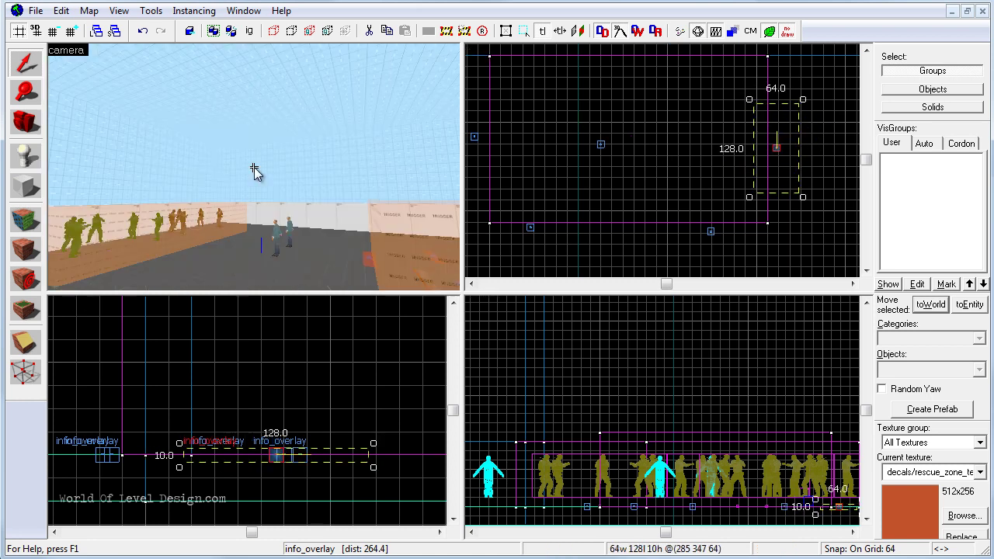
- Rotate the text overlay at the trigger brush's west end parallel to the short edge and review the finished zone
click(475, 136)
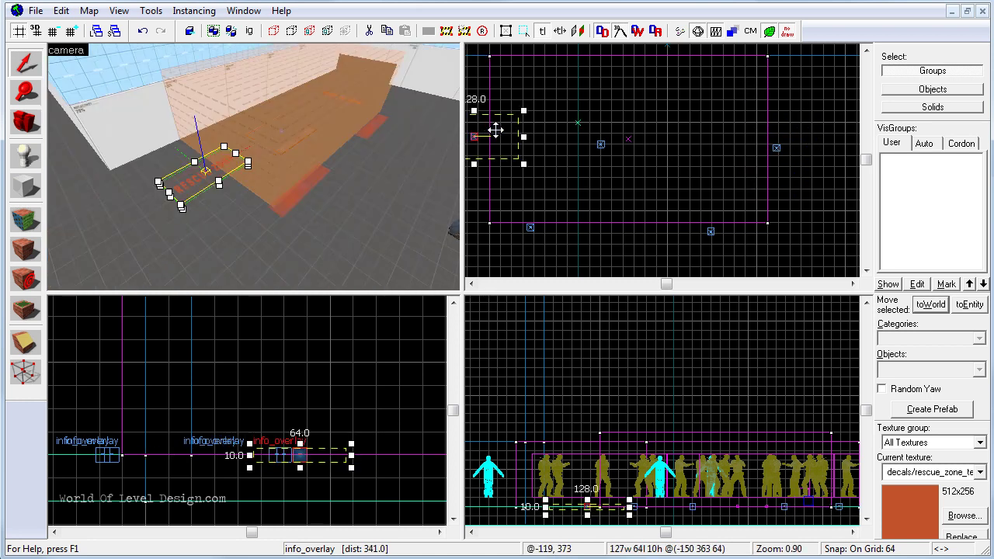
click(495, 132)
drag(522, 110, 470, 198)
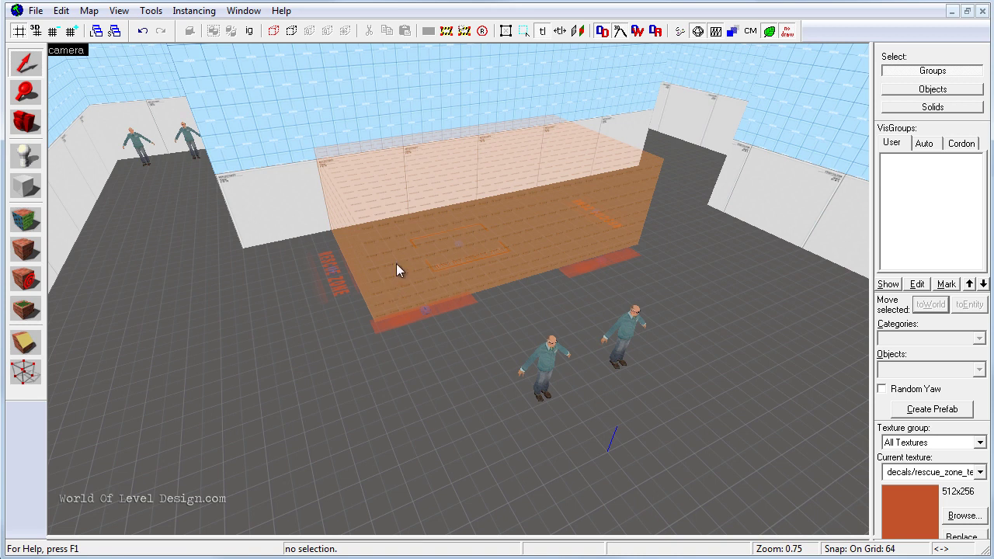
key(z)
key(a)
key(w)
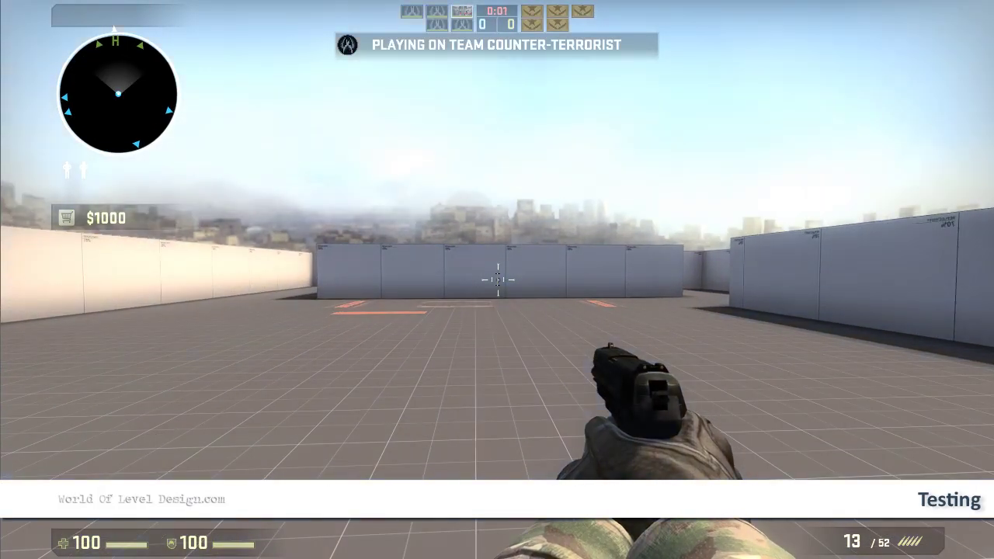
- Test the map in Counter-Strike: Global Offensive as a Counter-Terrorist and buy the Rescue Kit from the gear category
key(b)
click(268, 365)
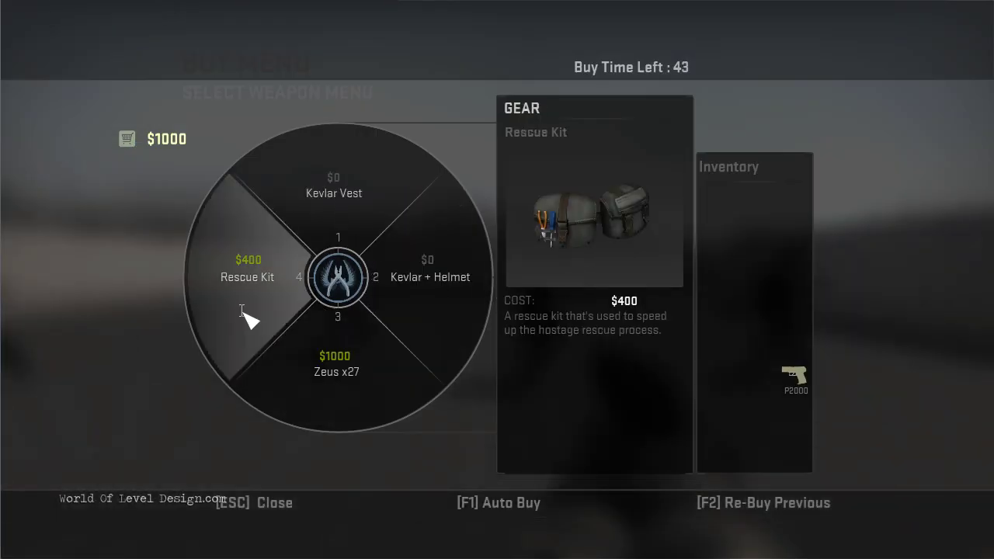
click(248, 295)
- Cross the map past the rescue zone markings to the walled-off area and pick up the hostage kneeling there
key(w)
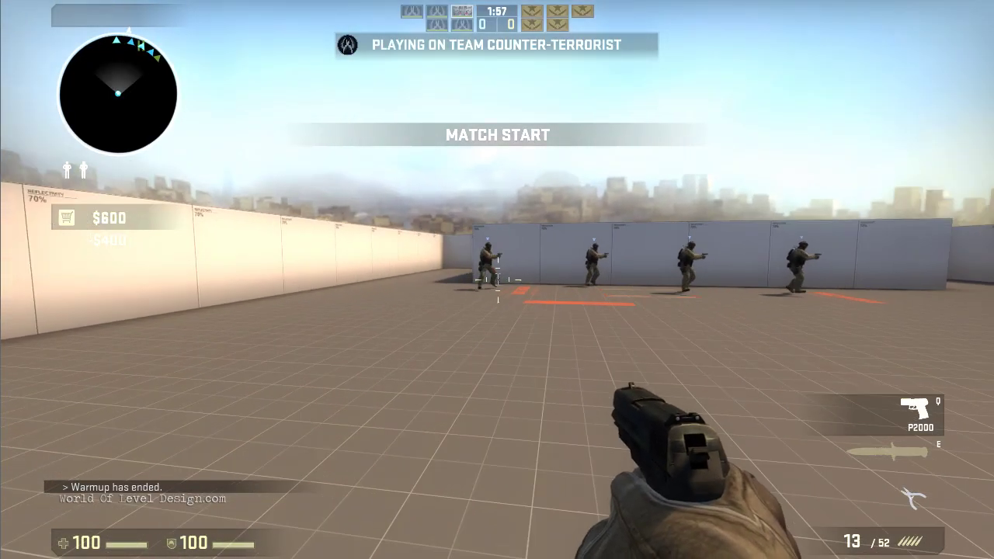
key(d)
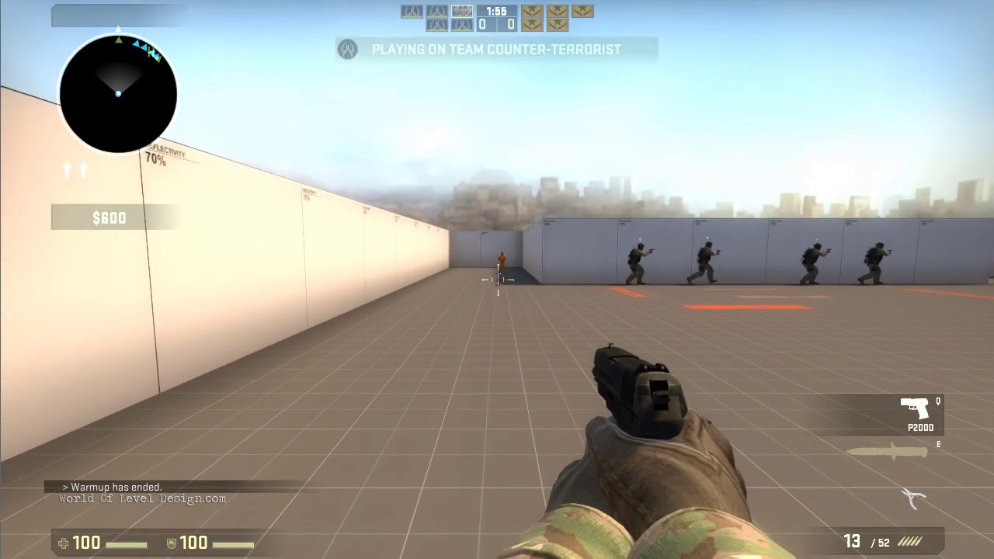
key(d)
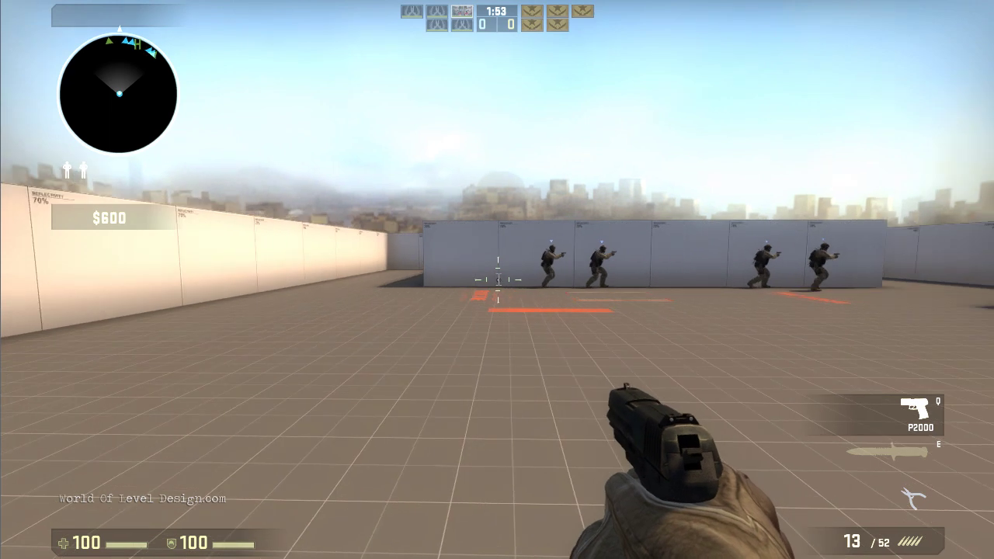
key(w)
key(w)
key(d)
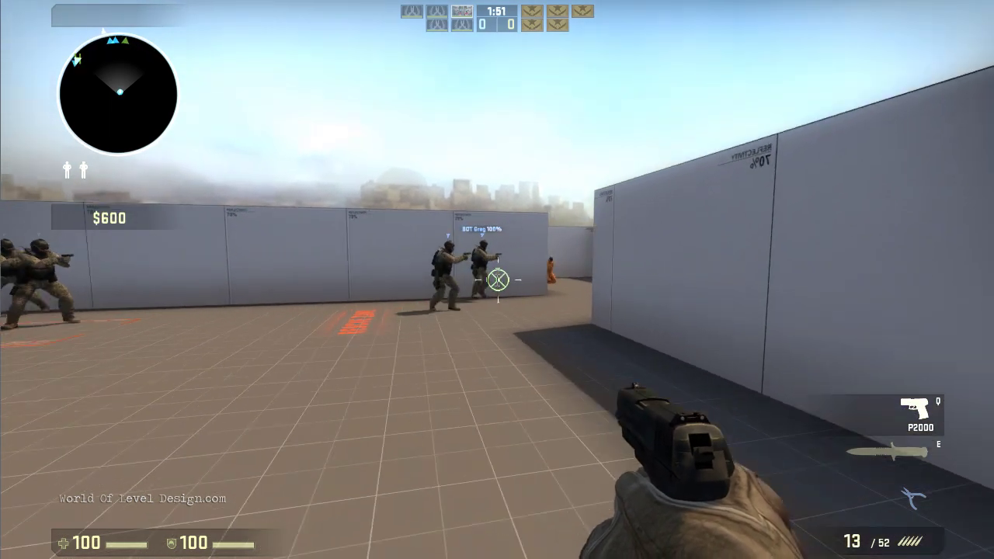
key(s)
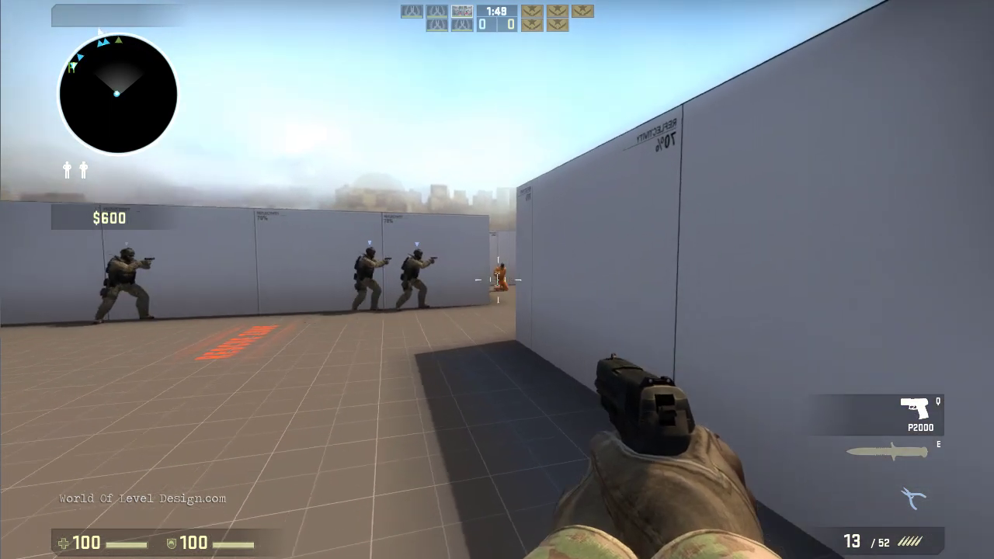
key(a)
key(w)
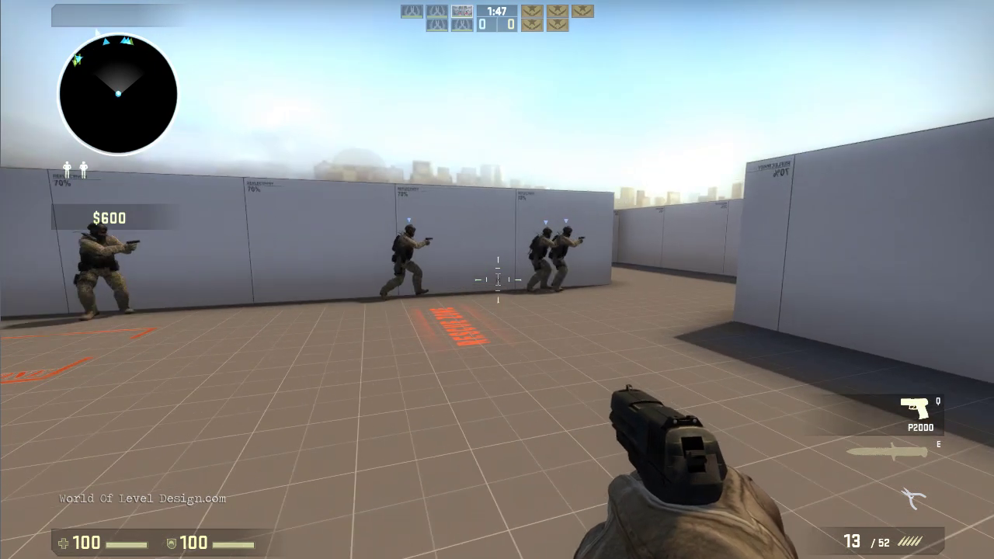
key(w)
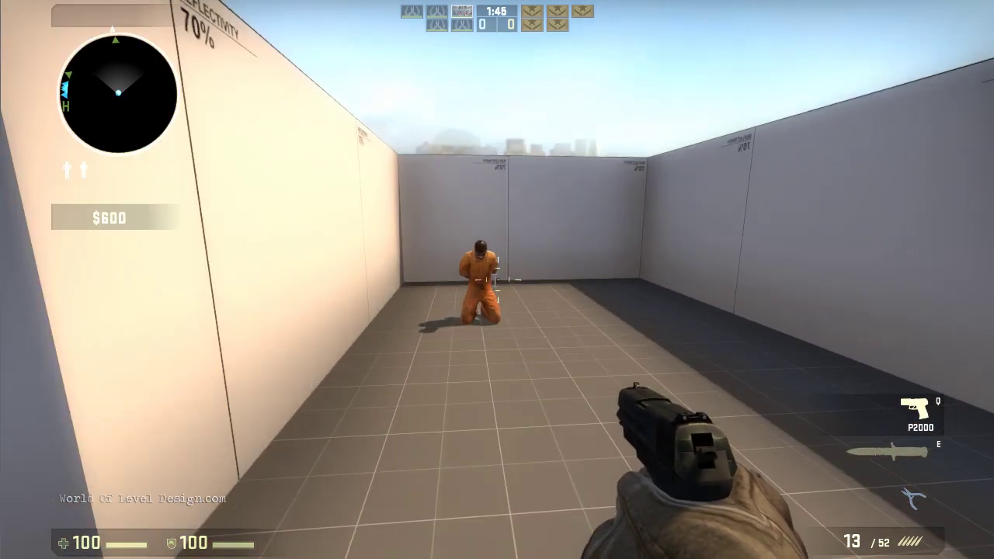
key(r)
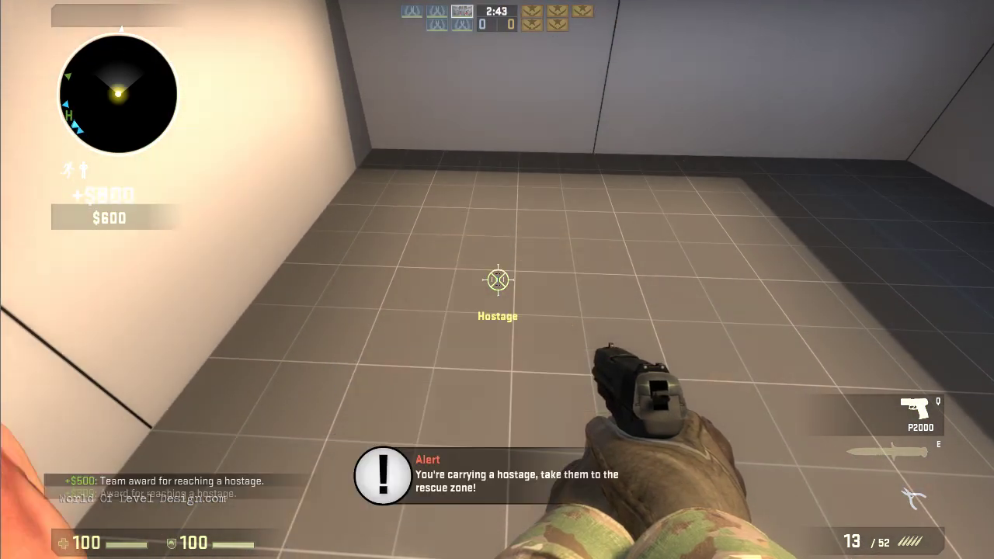
- Carry the hostage out of the walled-off area and into the marked hostage rescue zone
key(w)
key(w)
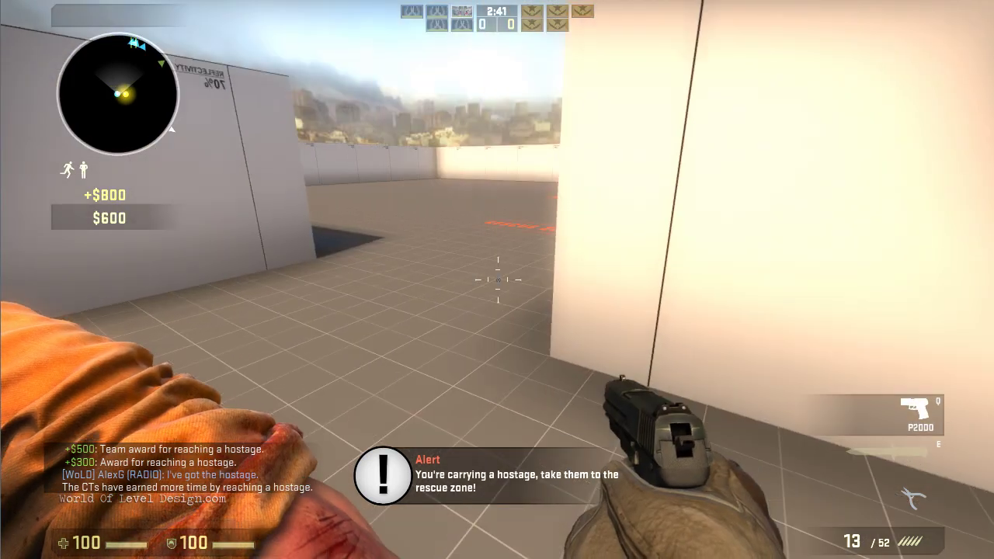
key(w)
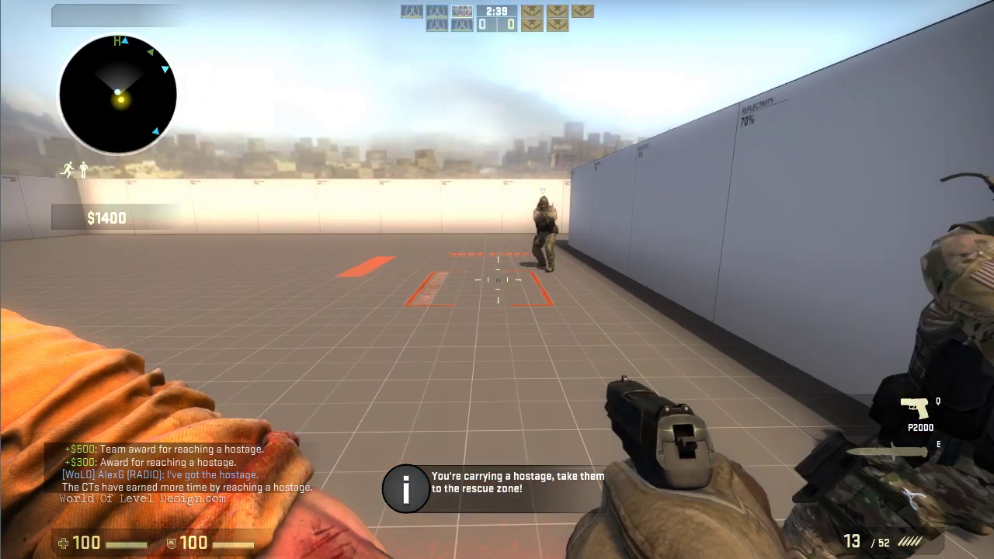
key(s)
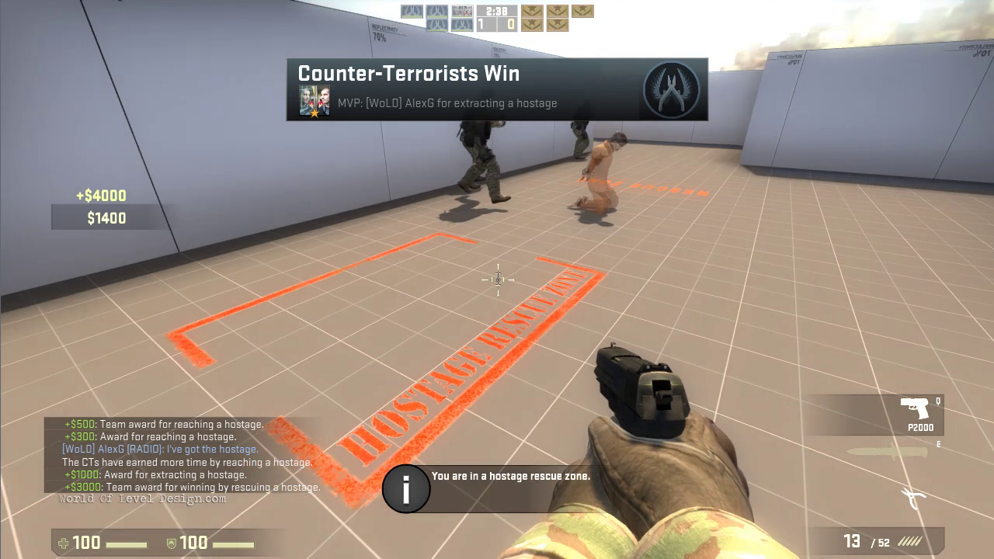